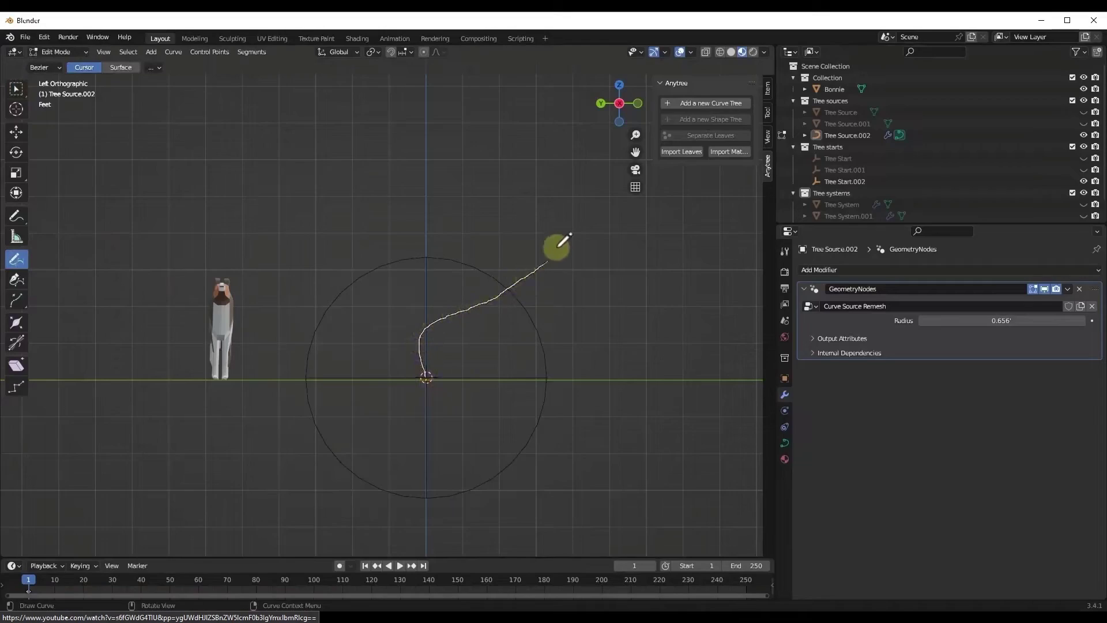
Finish the branch curve stroke and give the Sapling tree Rectangular leaves at scale 0.7.
{"action": "left_click_drag", "start_coordinate": [557, 246], "coordinate": [554, 300]}
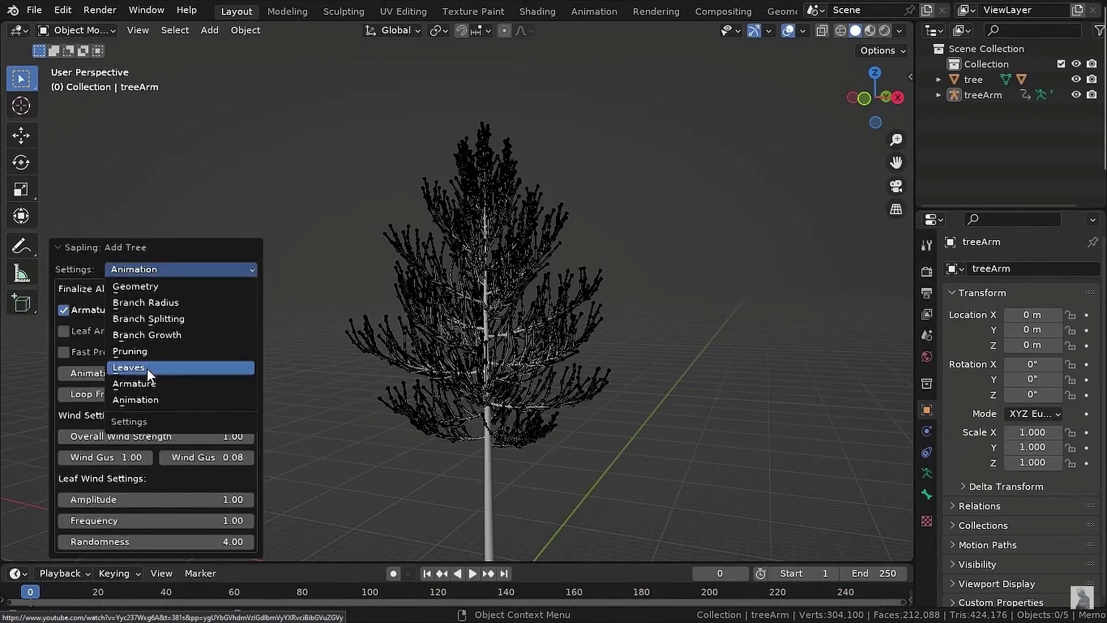
{"action": "left_click", "coordinate": [147, 369]}
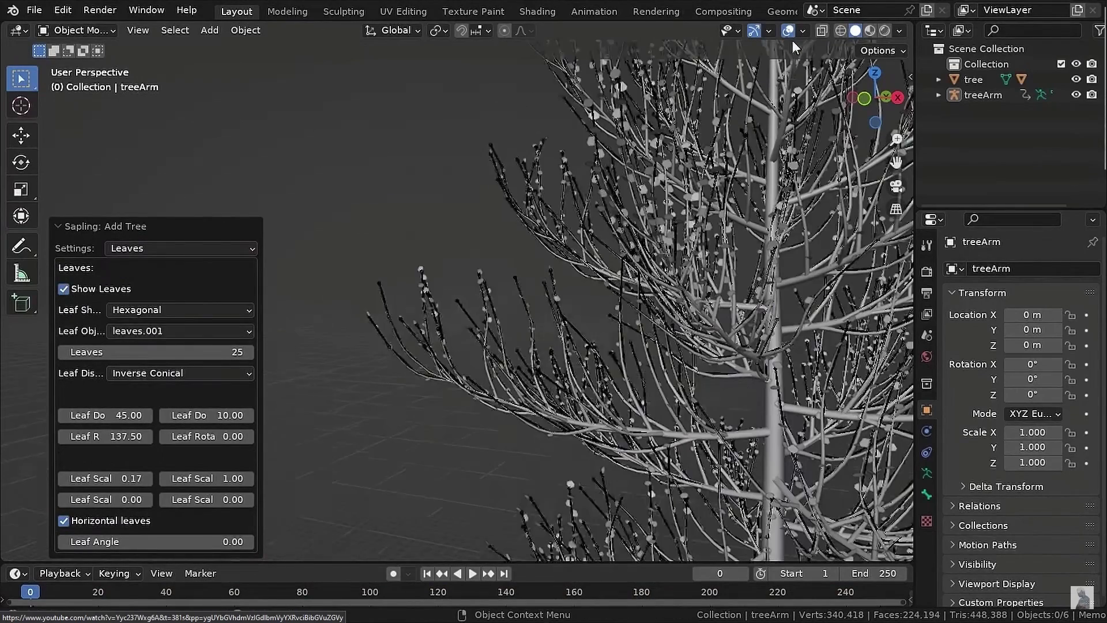
{"action": "left_click", "coordinate": [180, 310]}
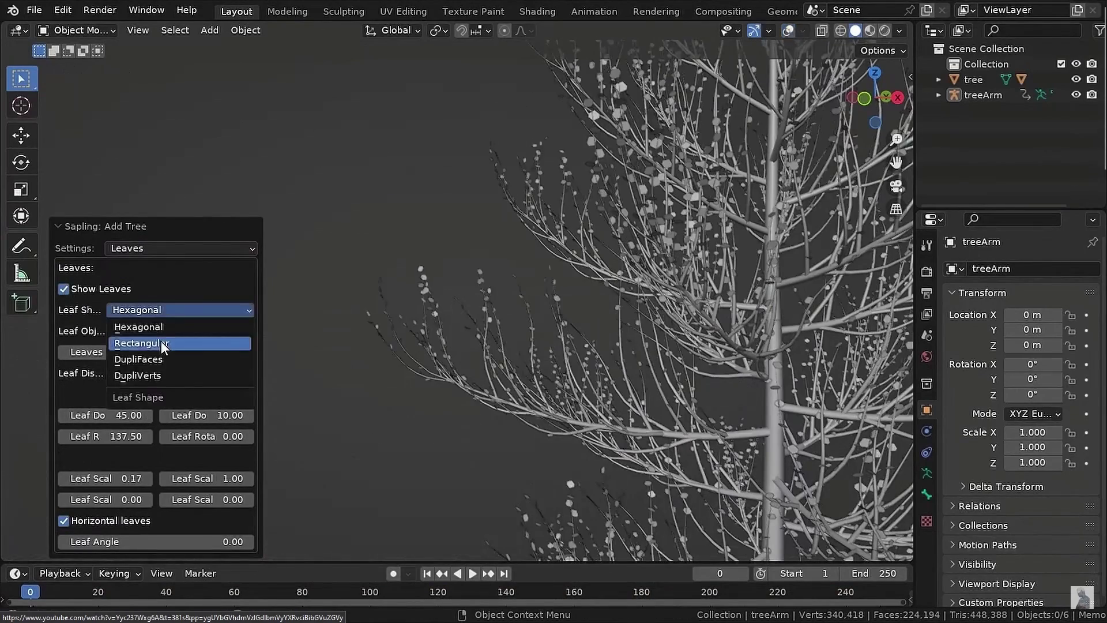
{"action": "left_click", "coordinate": [163, 345]}
{"action": "double_click", "coordinate": [105, 478]}
{"action": "type", "text": "0.7"}
{"action": "key", "text": "Return"}
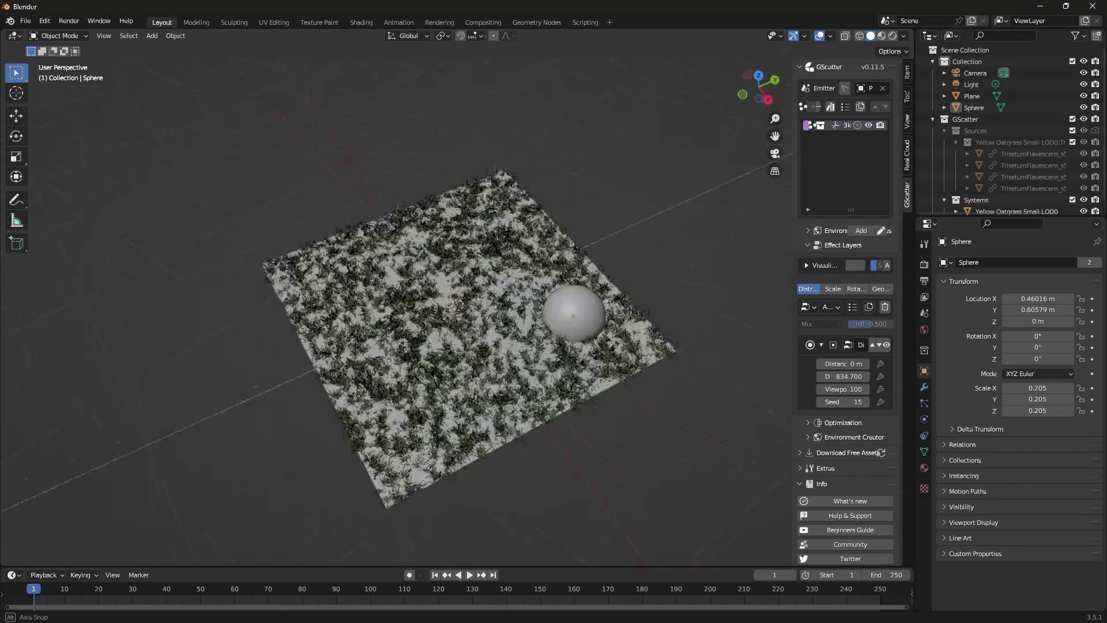
Add a Proximity effect to the grass distribution with the Sphere as its object.
{"action": "left_click", "coordinate": [830, 306]}
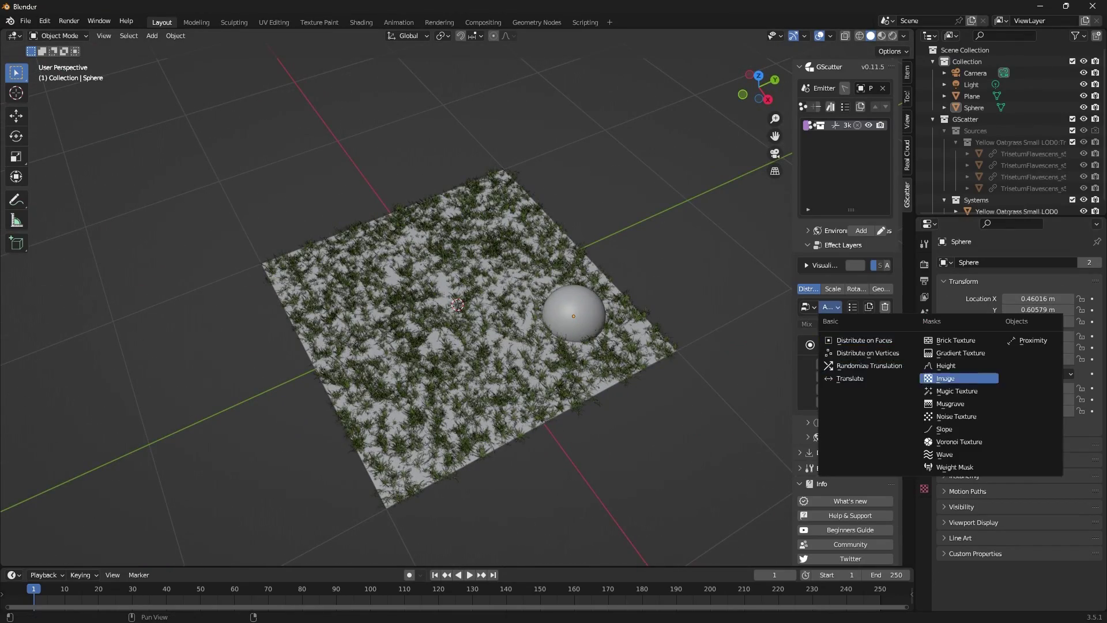
{"action": "left_click", "coordinate": [1032, 340]}
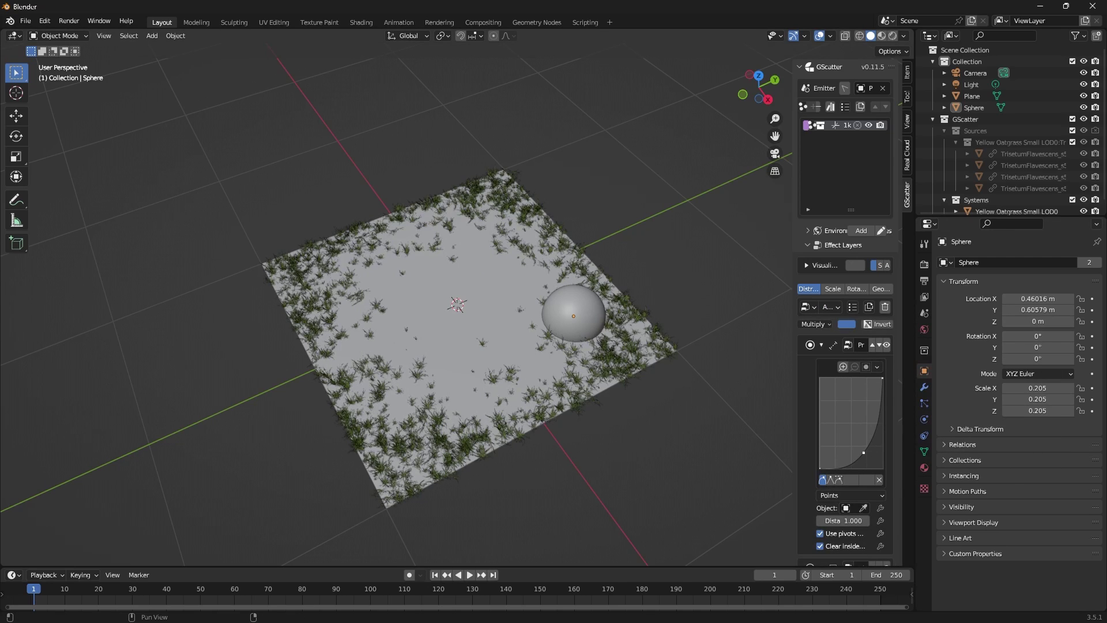
{"action": "left_click", "coordinate": [577, 306]}
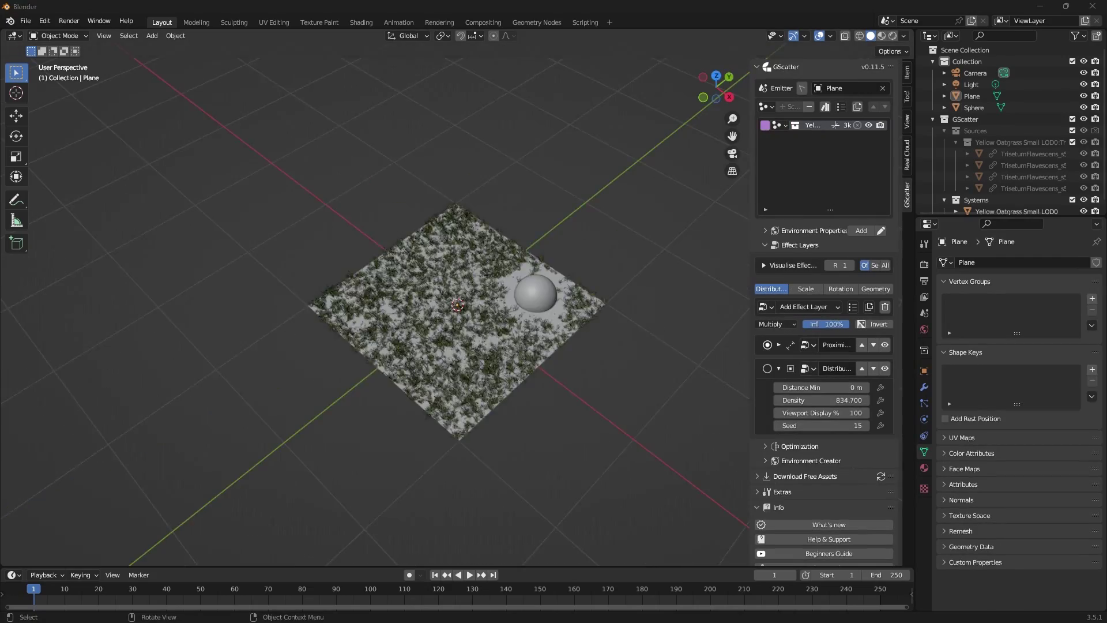
{"action": "middle_click_drag", "start_coordinate": [456, 305], "coordinate": [484, 346]}
Add a Weight Mask, paint a winding path from left edge to bottom-right, and invert it.
{"action": "left_click", "coordinate": [803, 307]}
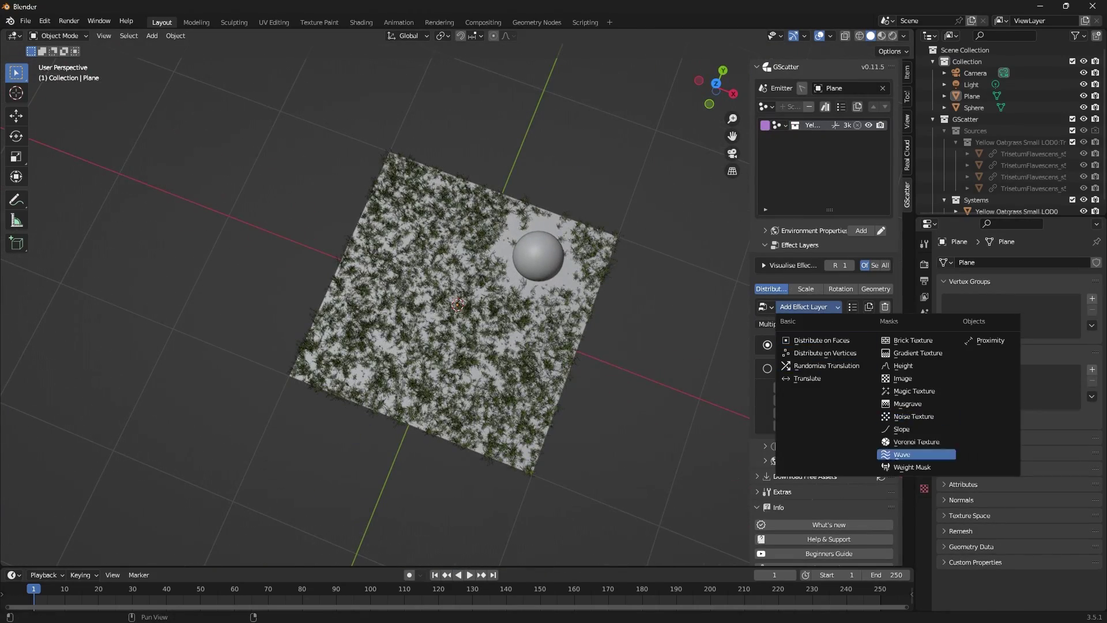
{"action": "left_click", "coordinate": [911, 467]}
{"action": "left_click", "coordinate": [716, 84]}
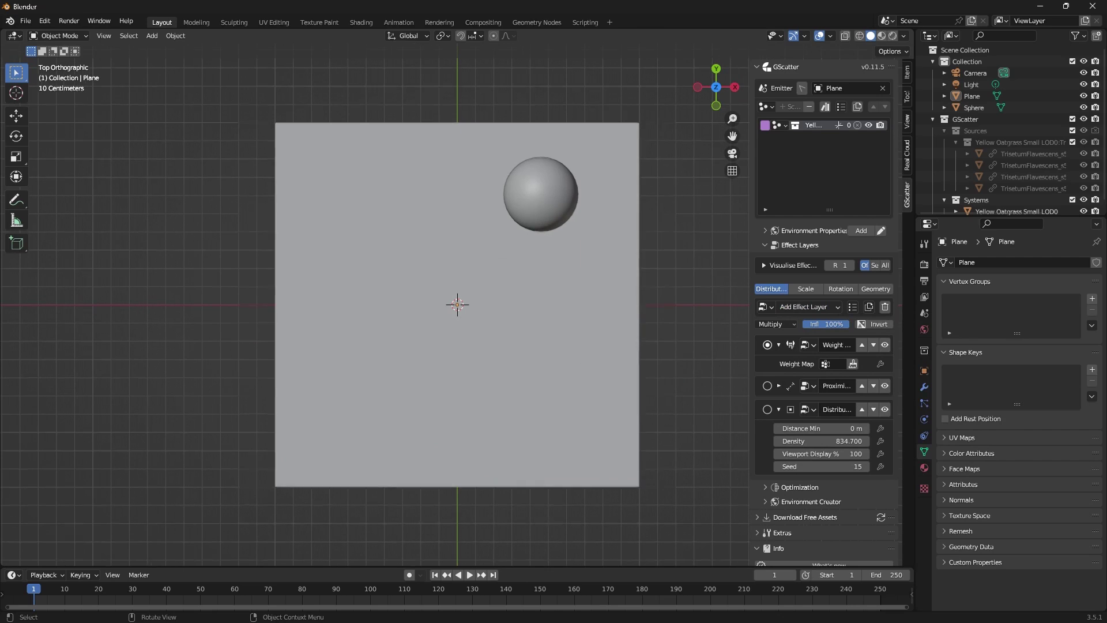
{"action": "left_click", "coordinate": [853, 363]}
{"action": "mouse_move", "coordinate": [271, 230]}
{"action": "left_mouse_down"}
{"action": "mouse_move", "coordinate": [355, 273]}
{"action": "mouse_move", "coordinate": [446, 373]}
{"action": "mouse_move", "coordinate": [548, 395]}
{"action": "mouse_move", "coordinate": [583, 461]}
{"action": "mouse_move", "coordinate": [649, 502]}
{"action": "left_mouse_up"}
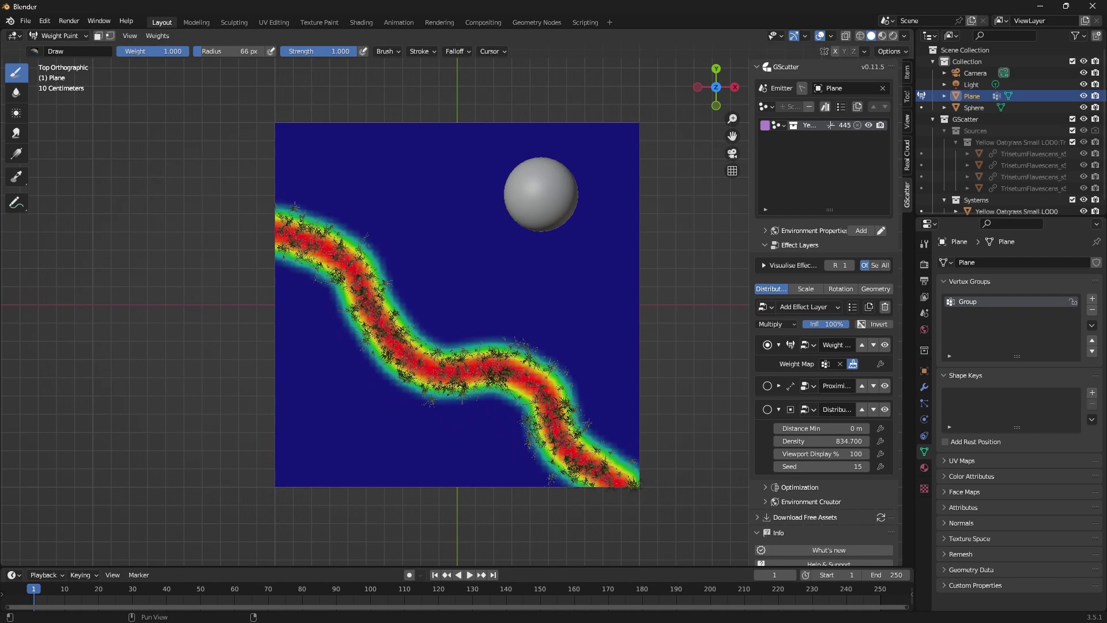
{"action": "left_click", "coordinate": [873, 323]}
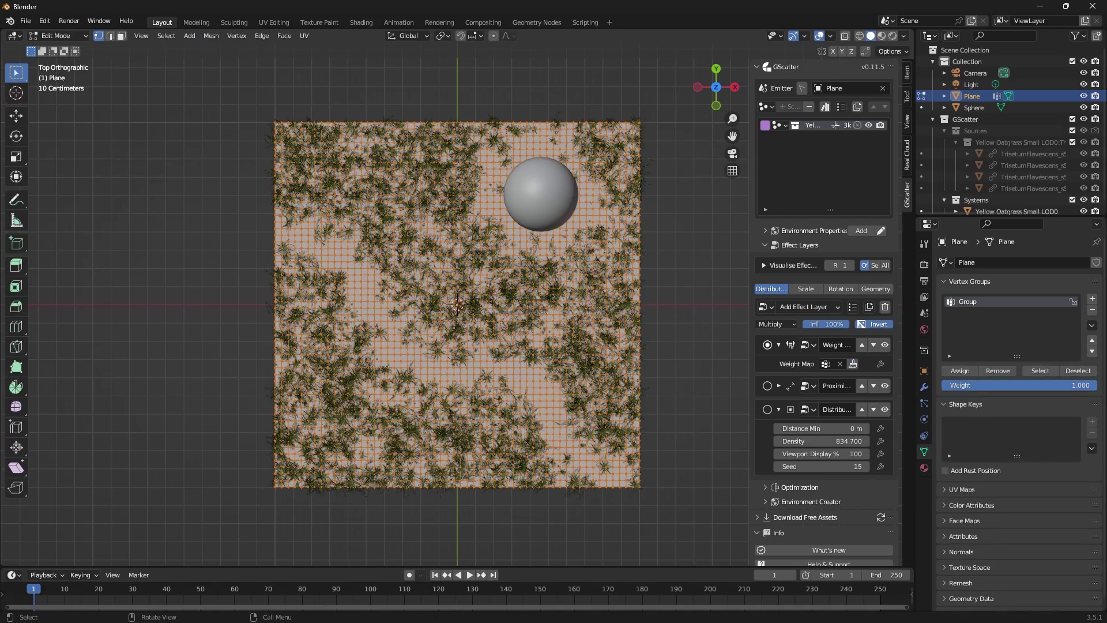
Return to Object Mode and view the cleared path from nearly top-down.
{"action": "left_click", "coordinate": [57, 35]}
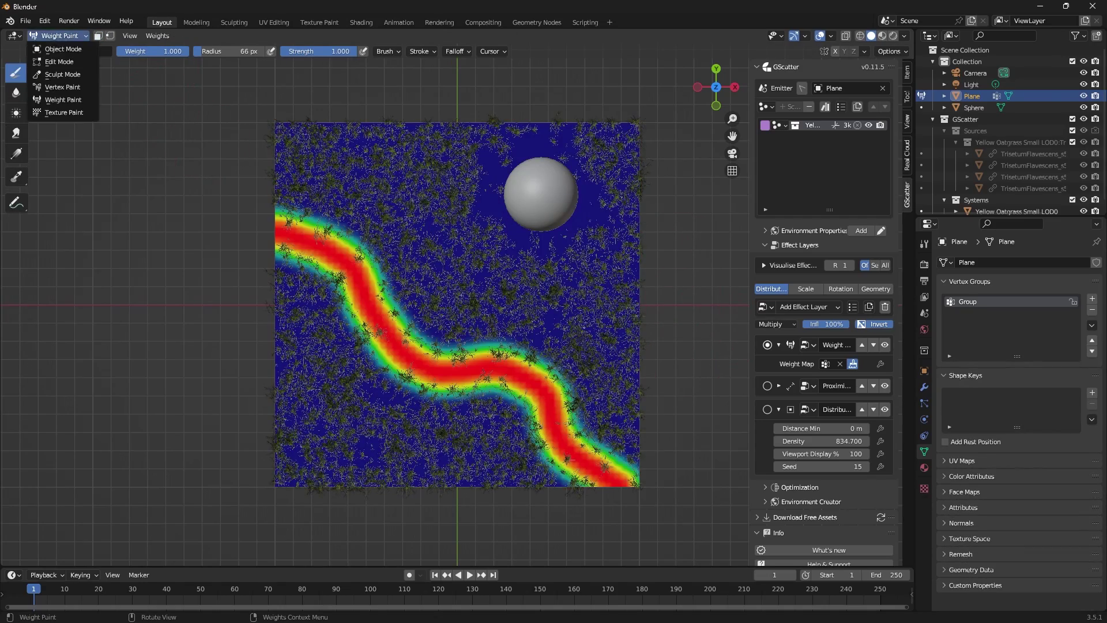
{"action": "left_click", "coordinate": [54, 49]}
{"action": "mouse_move", "coordinate": [404, 288]}
{"action": "middle_mouse_down"}
{"action": "mouse_move", "coordinate": [455, 242]}
{"action": "mouse_move", "coordinate": [519, 248]}
{"action": "middle_mouse_up"}
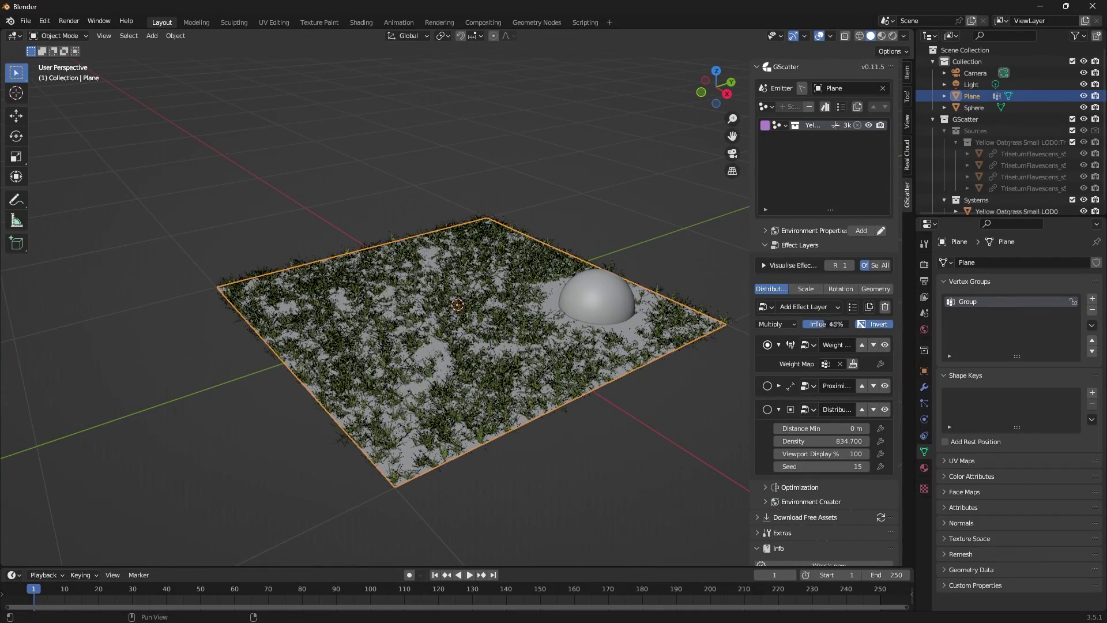
{"action": "middle_click_drag", "start_coordinate": [519, 248], "coordinate": [496, 306]}
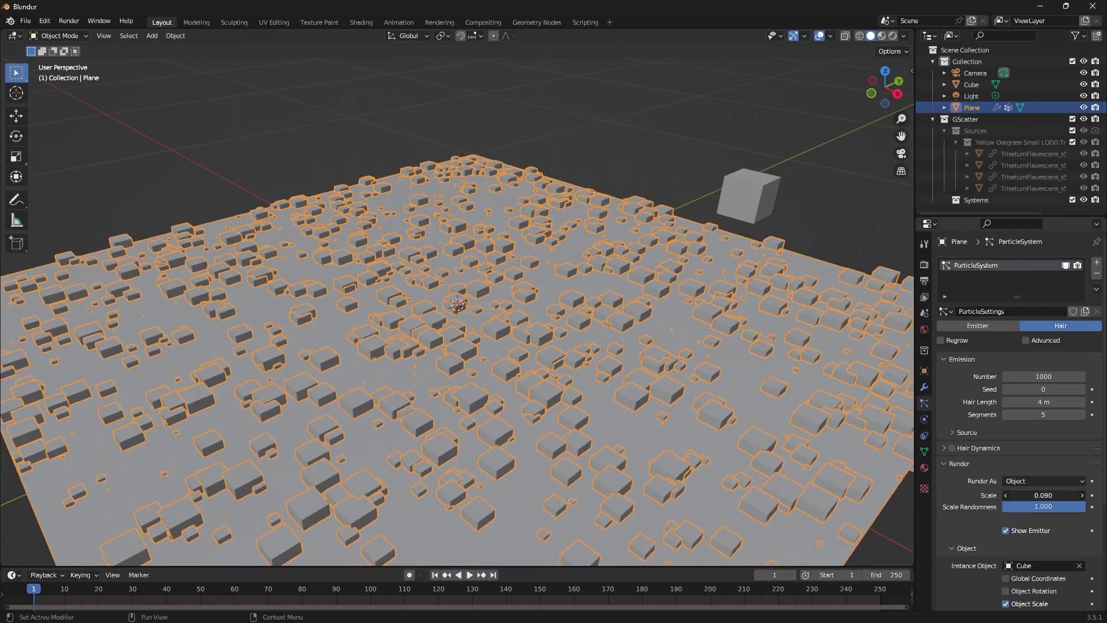
{"action": "mouse_move", "coordinate": [461, 306]}
{"action": "middle_mouse_down"}
{"action": "mouse_move", "coordinate": [462, 375]}
{"action": "mouse_move", "coordinate": [461, 326]}
{"action": "middle_mouse_up"}
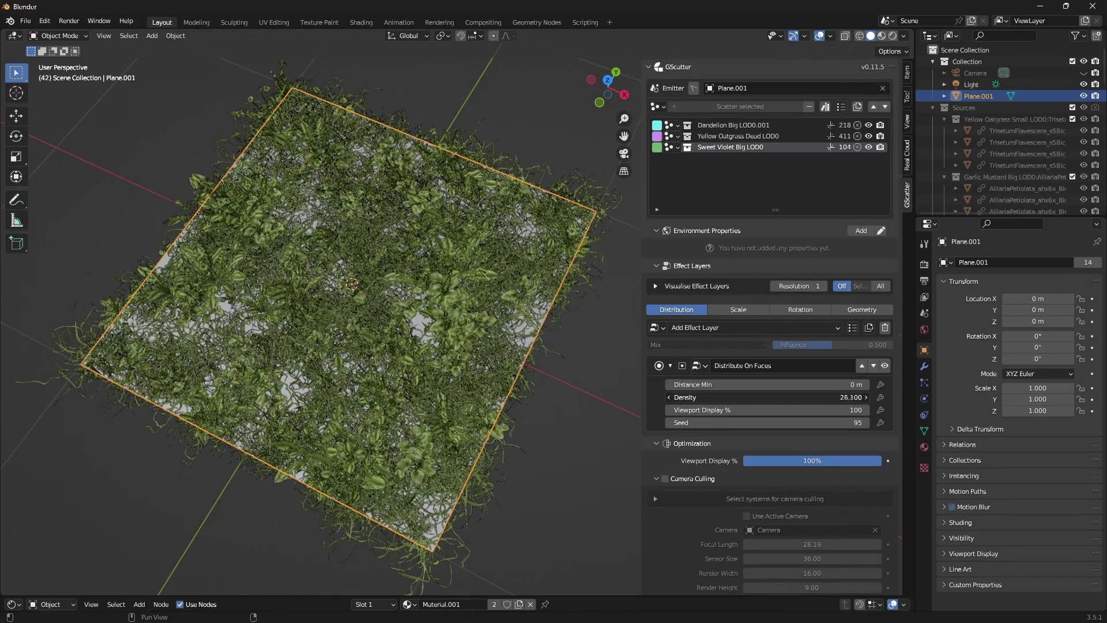
Set the scatter density to 33.
{"action": "double_click", "coordinate": [767, 398]}
{"action": "type", "text": "33"}
{"action": "key", "text": "Return"}
Set the main scale to 2.6, change the seed, and raise mask influence to 52%.
{"action": "left_click", "coordinate": [738, 310]}
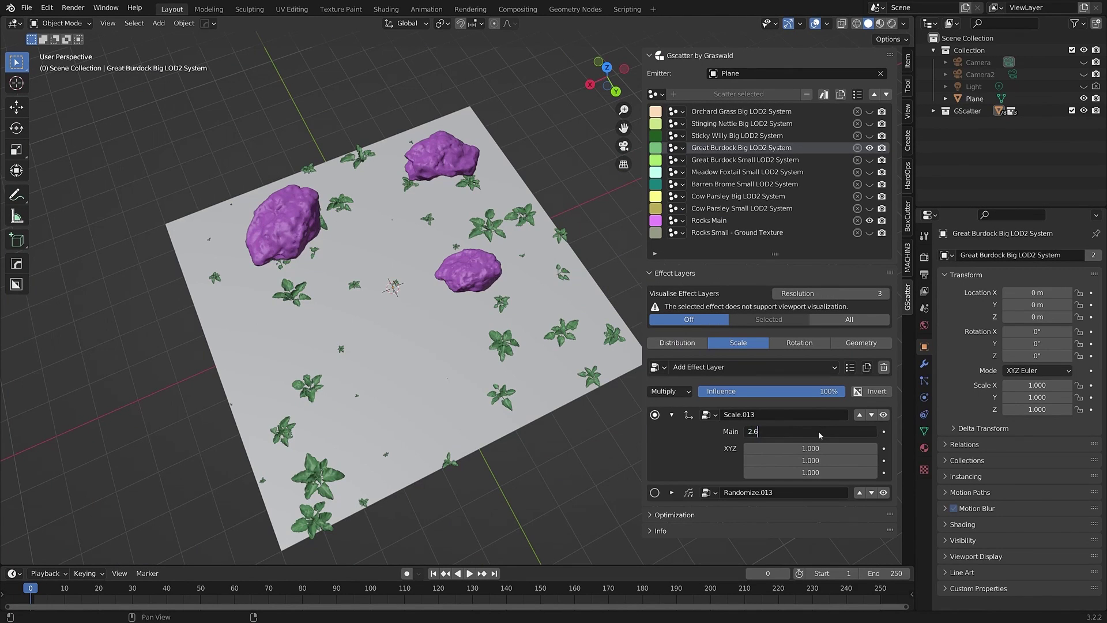
{"action": "key", "text": "Return"}
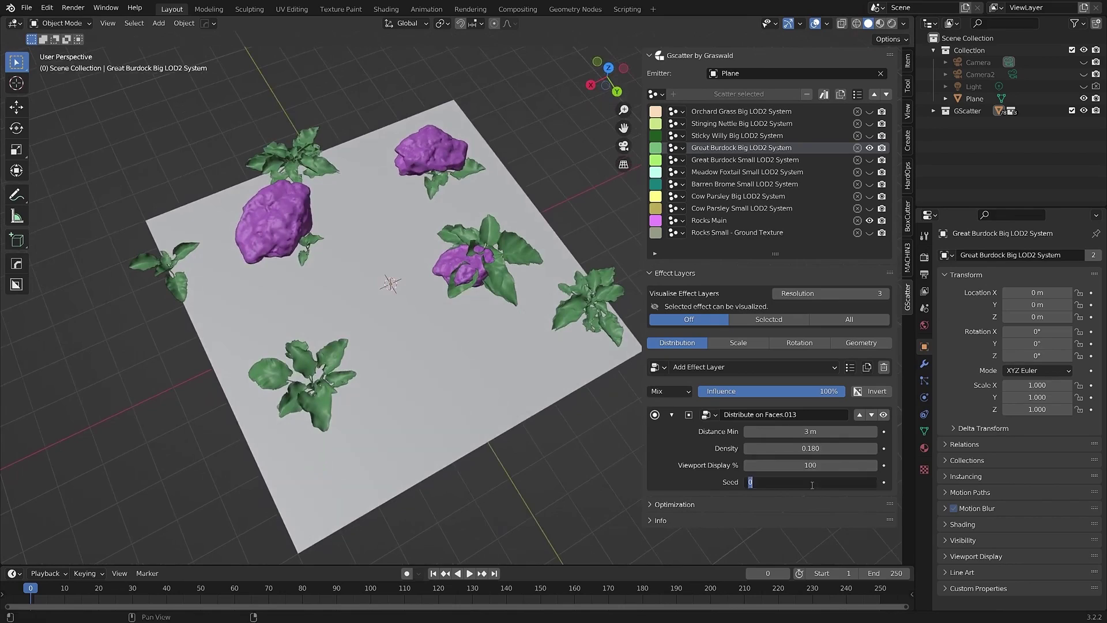
{"action": "key", "text": "Return"}
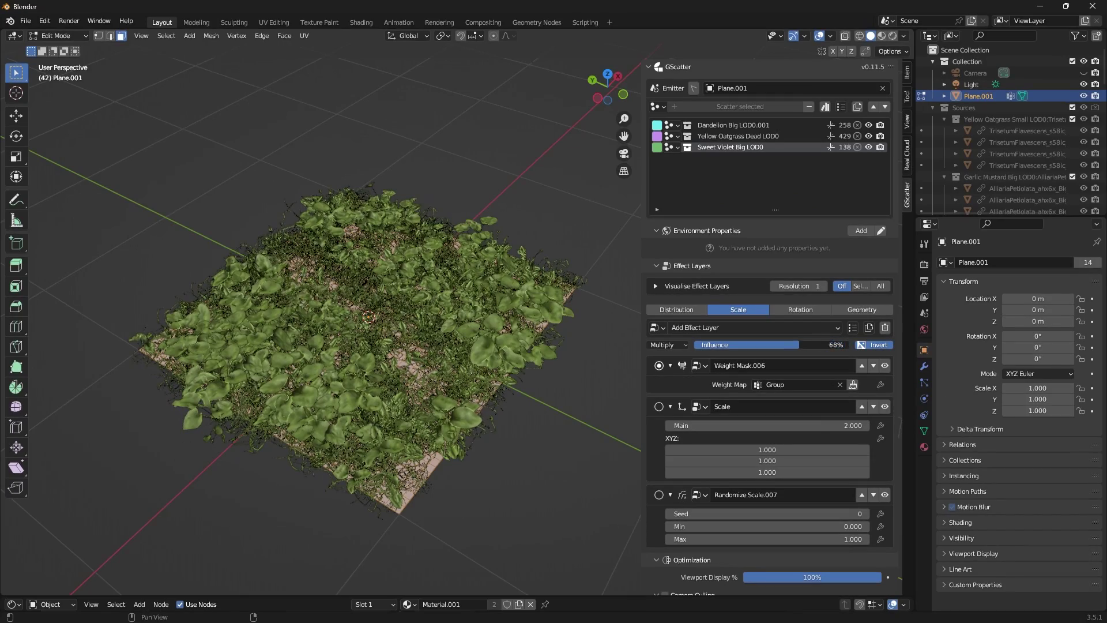
{"action": "left_click_drag", "start_coordinate": [722, 344], "coordinate": [778, 345]}
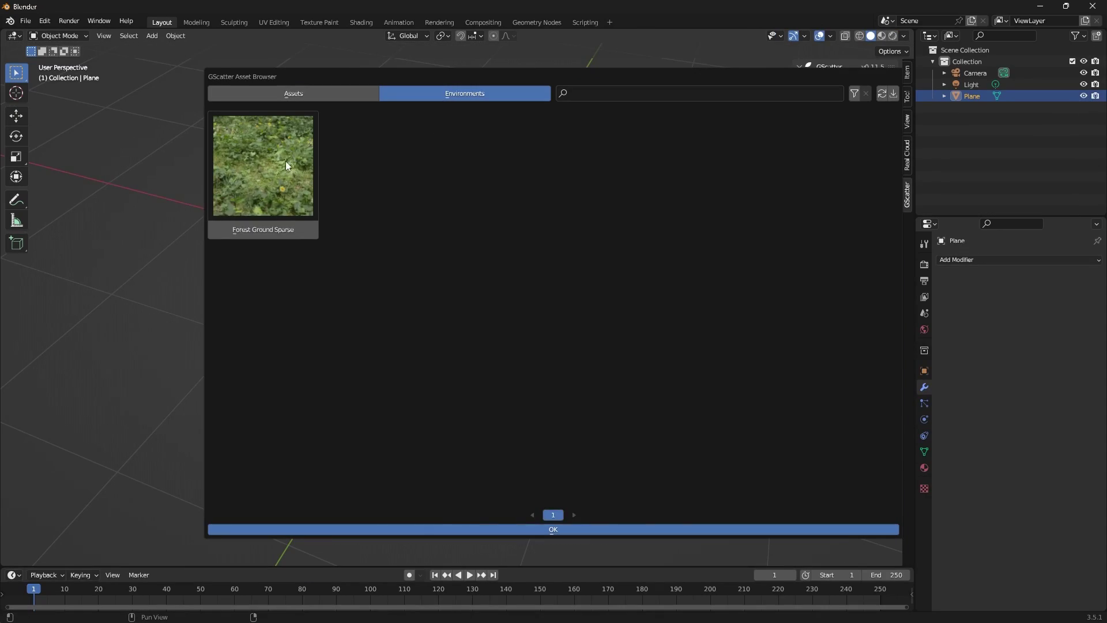
Add the Forest Ground Sparse environment to the plane.
{"action": "left_click", "coordinate": [285, 161]}
{"action": "left_click", "coordinate": [773, 453]}
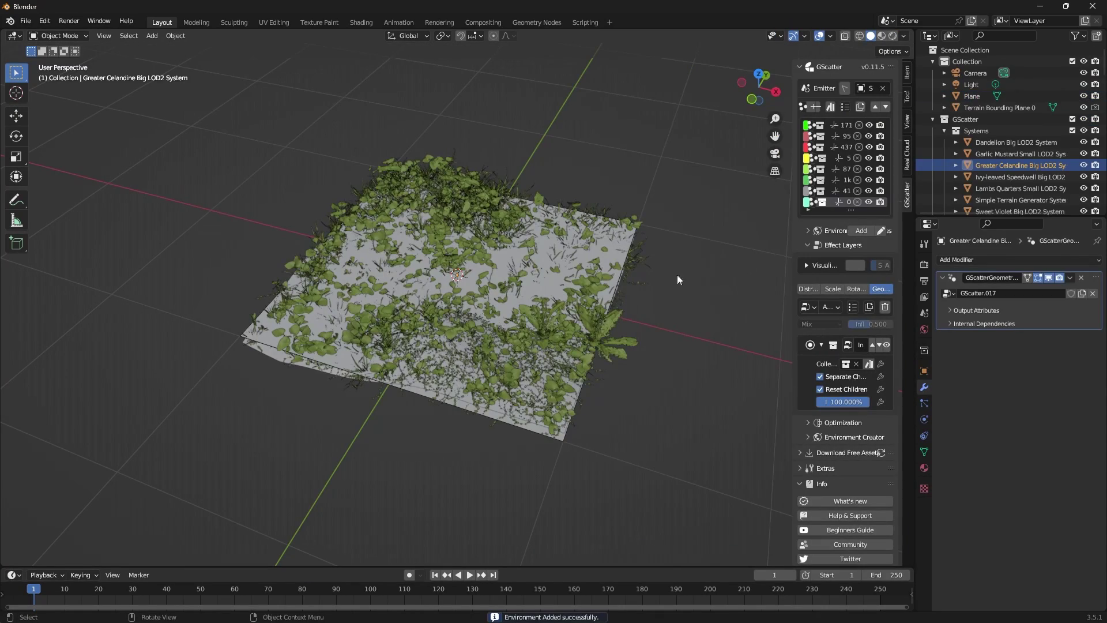
{"action": "middle_click_drag", "start_coordinate": [611, 375], "coordinate": [476, 304]}
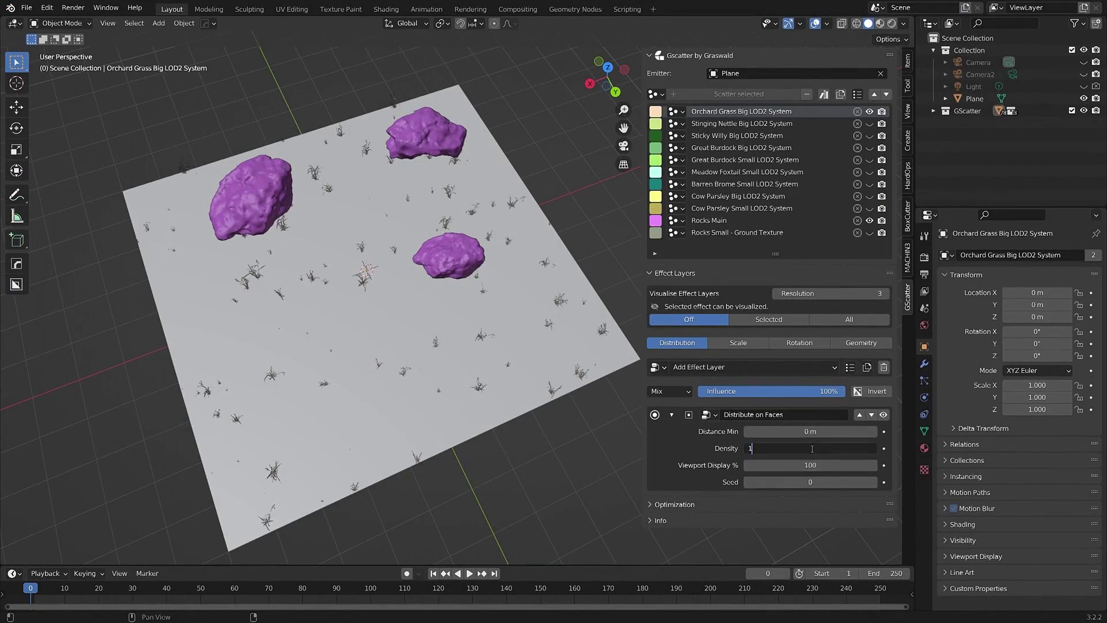
Set density to 100, turn off pivot-only proximity, and shrink the Musgrave scale to 0.400.
{"action": "key", "text": "Return"}
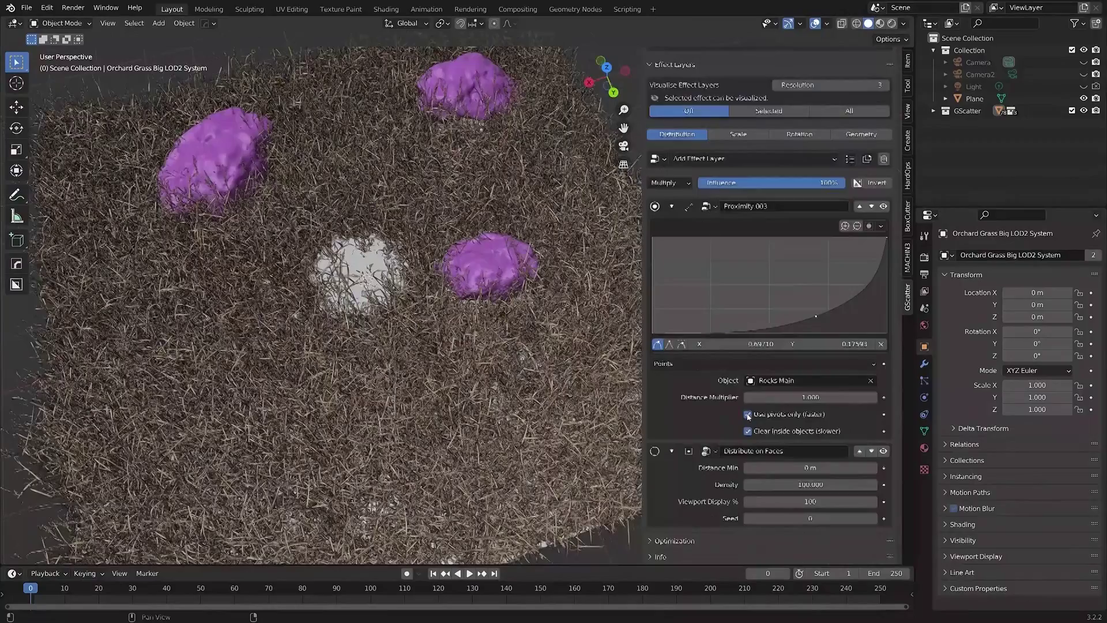
{"action": "left_click", "coordinate": [748, 414]}
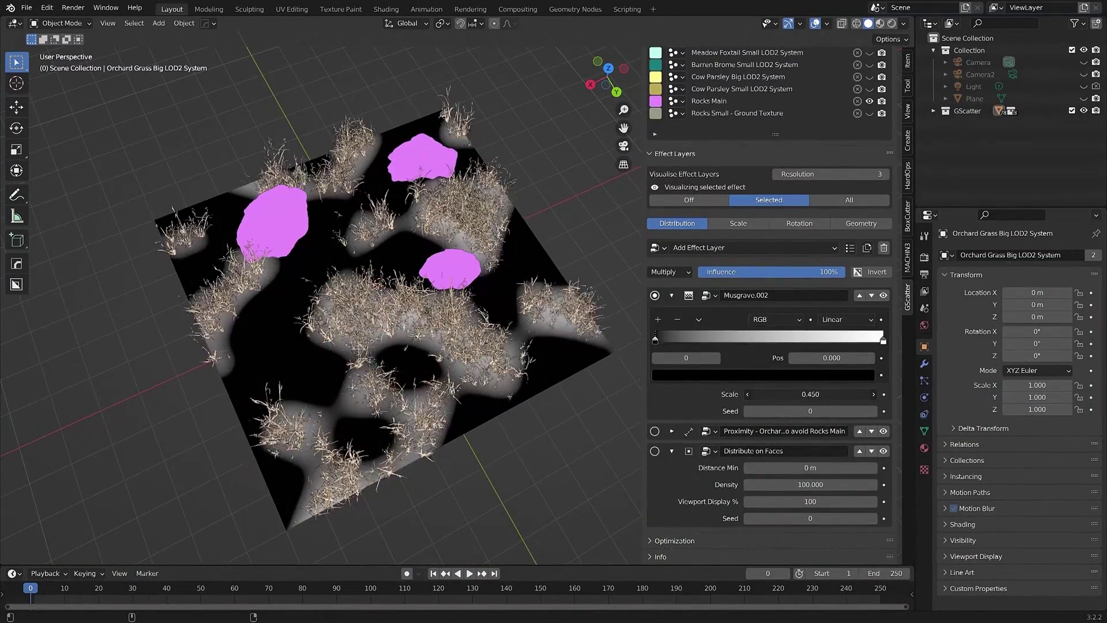
{"action": "left_click_drag", "start_coordinate": [810, 394], "coordinate": [790, 394]}
{"action": "middle_click_drag", "start_coordinate": [443, 342], "coordinate": [436, 333]}
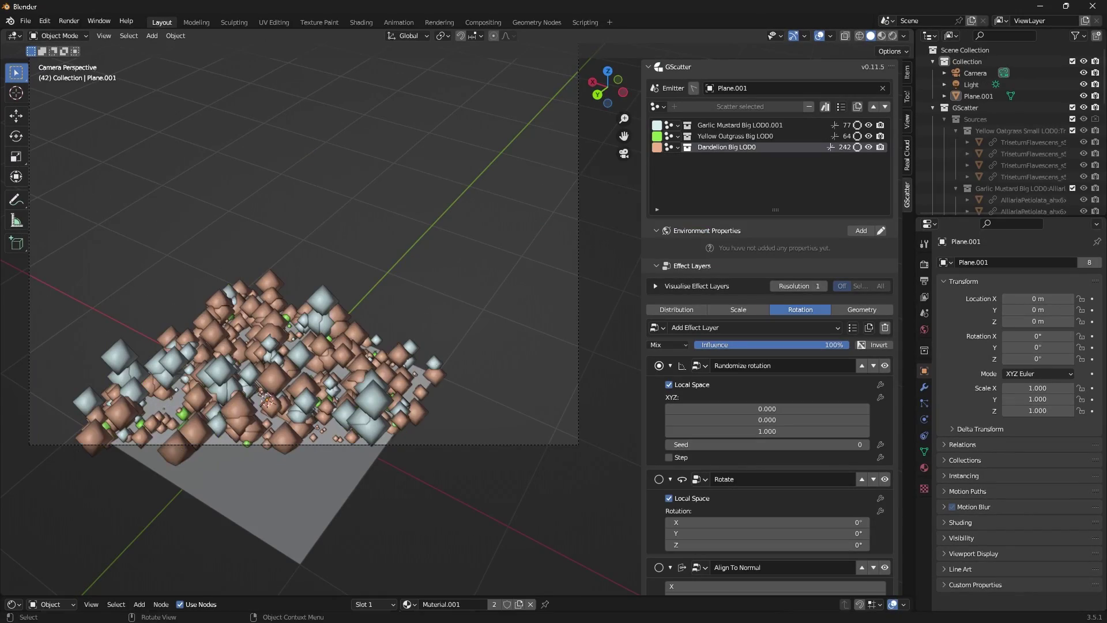
Lower the culling camera focal length to about 91.8 and create a new environment.
{"action": "scroll", "coordinate": [321, 323], "scroll_direction": "down", "scroll_amount": 6}
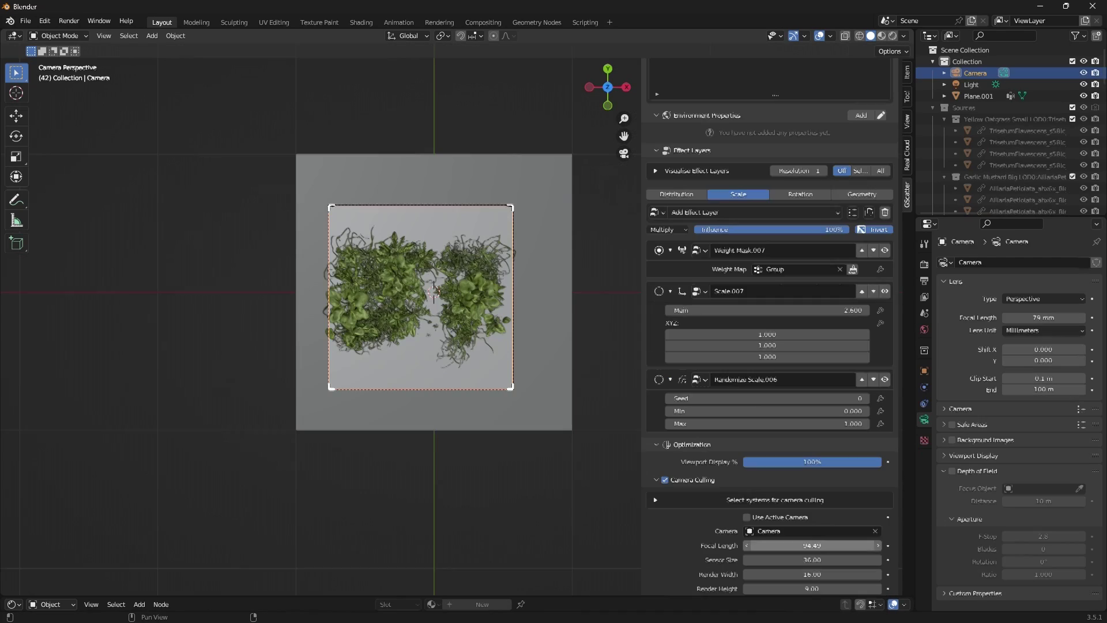
{"action": "left_click_drag", "start_coordinate": [812, 545], "coordinate": [773, 545]}
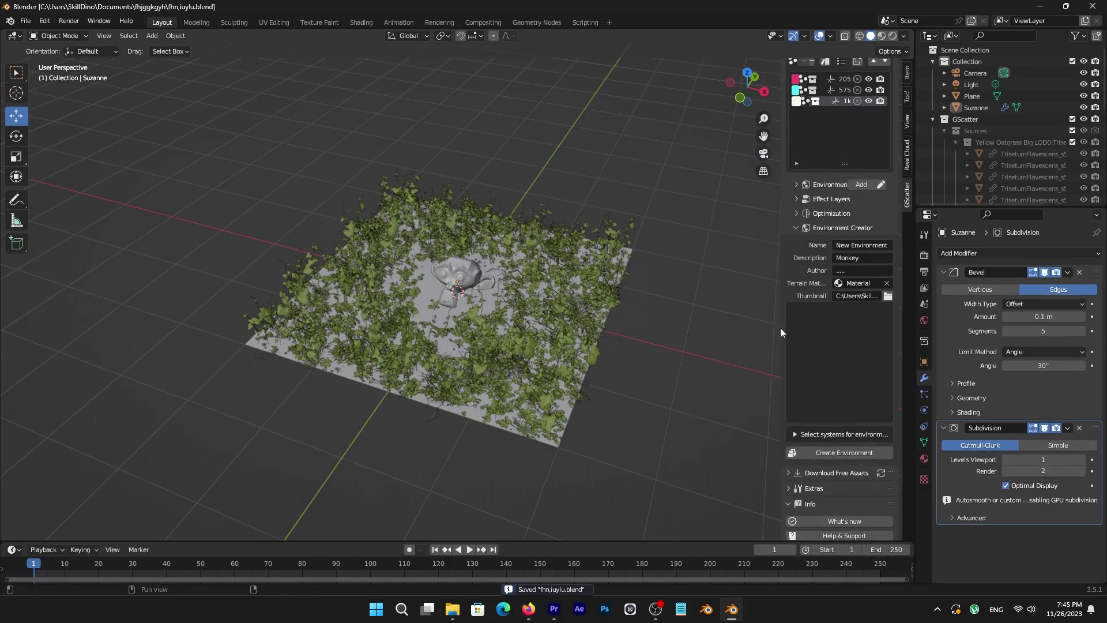
{"action": "mouse_move", "coordinate": [438, 401]}
{"action": "middle_mouse_down"}
{"action": "mouse_move", "coordinate": [493, 397]}
{"action": "mouse_move", "coordinate": [469, 381]}
{"action": "mouse_move", "coordinate": [413, 393]}
{"action": "mouse_move", "coordinate": [427, 395]}
{"action": "middle_mouse_up"}
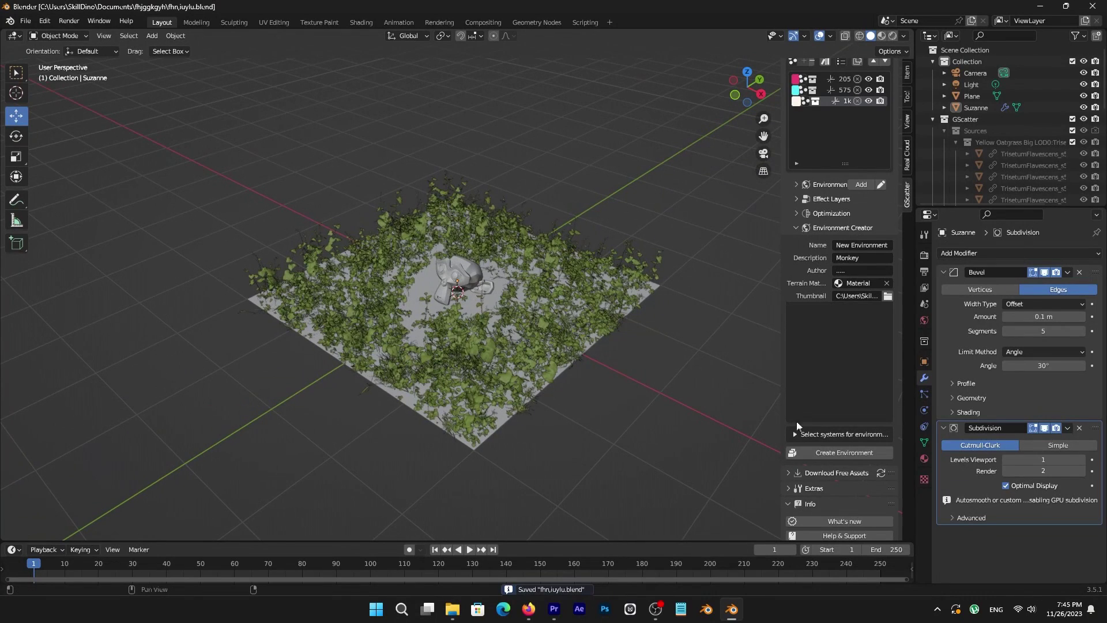
{"action": "left_click", "coordinate": [841, 452]}
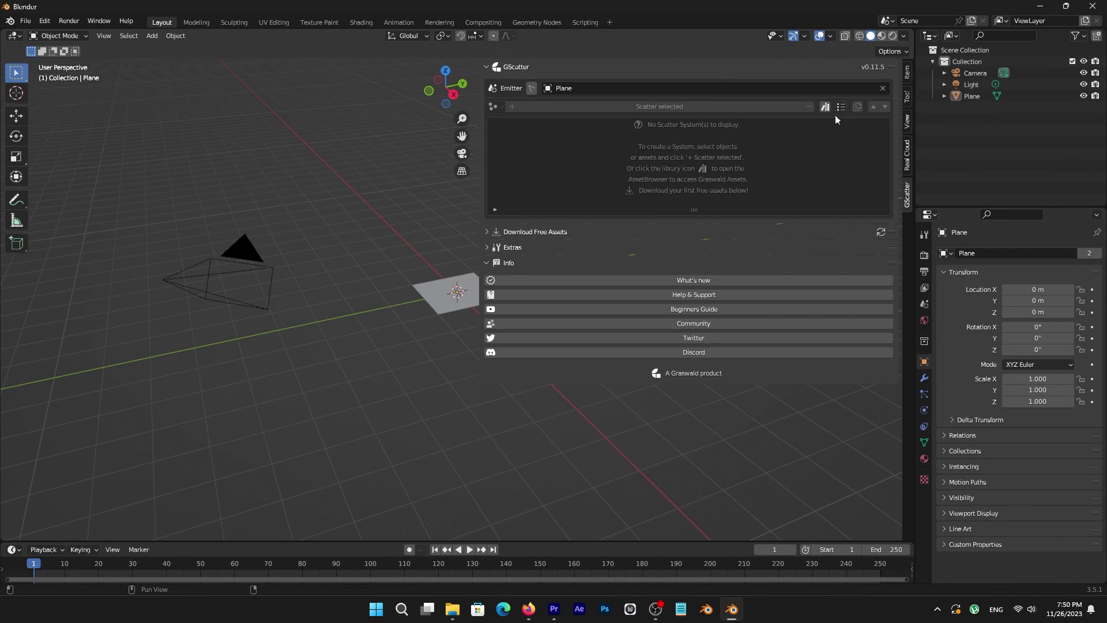
Open the GScatter asset library, view its Environments, then return to the plant Assets.
{"action": "left_click", "coordinate": [825, 107]}
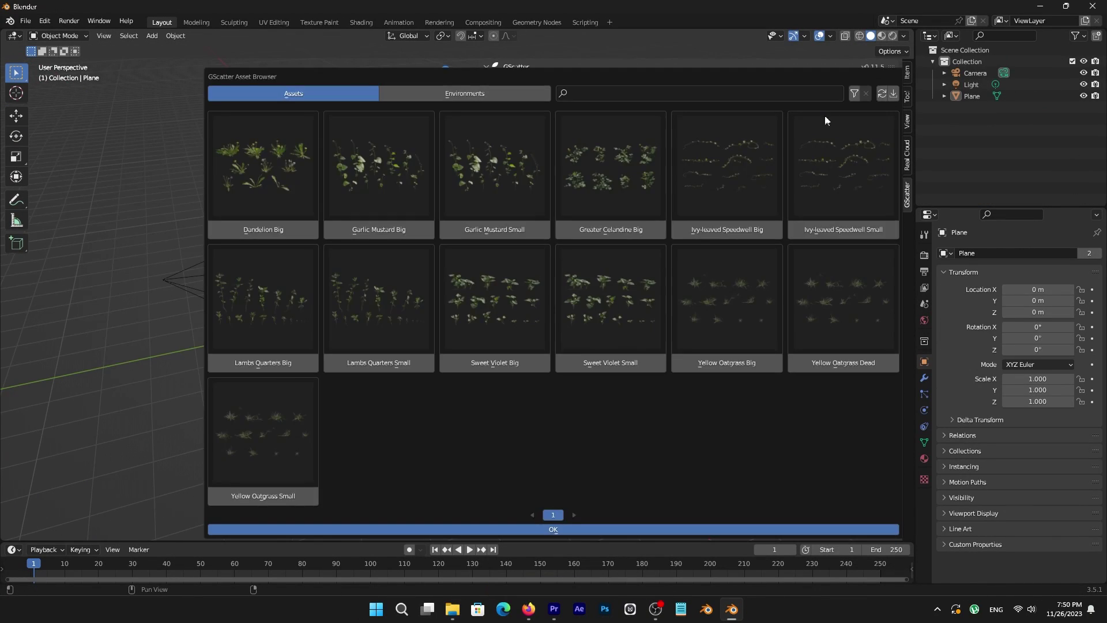
{"action": "left_click", "coordinate": [504, 94]}
{"action": "left_click", "coordinate": [350, 94]}
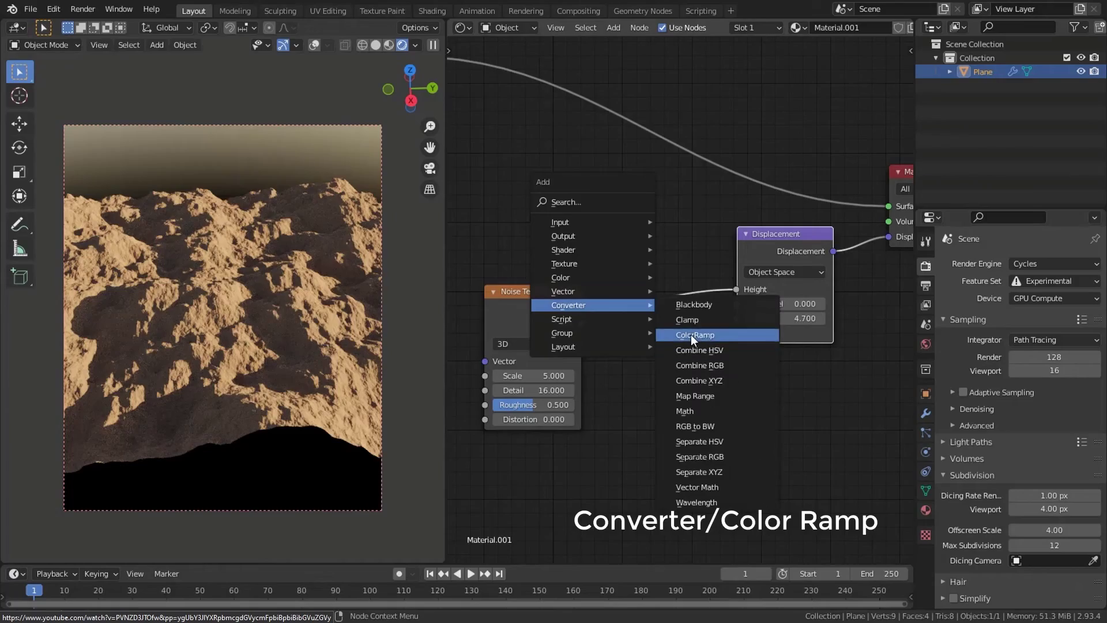
Insert a ColorRamp between Noise and Displacement, moving its stops to sharpen the peaks.
{"action": "left_click", "coordinate": [691, 334]}
{"action": "left_click", "coordinate": [711, 316]}
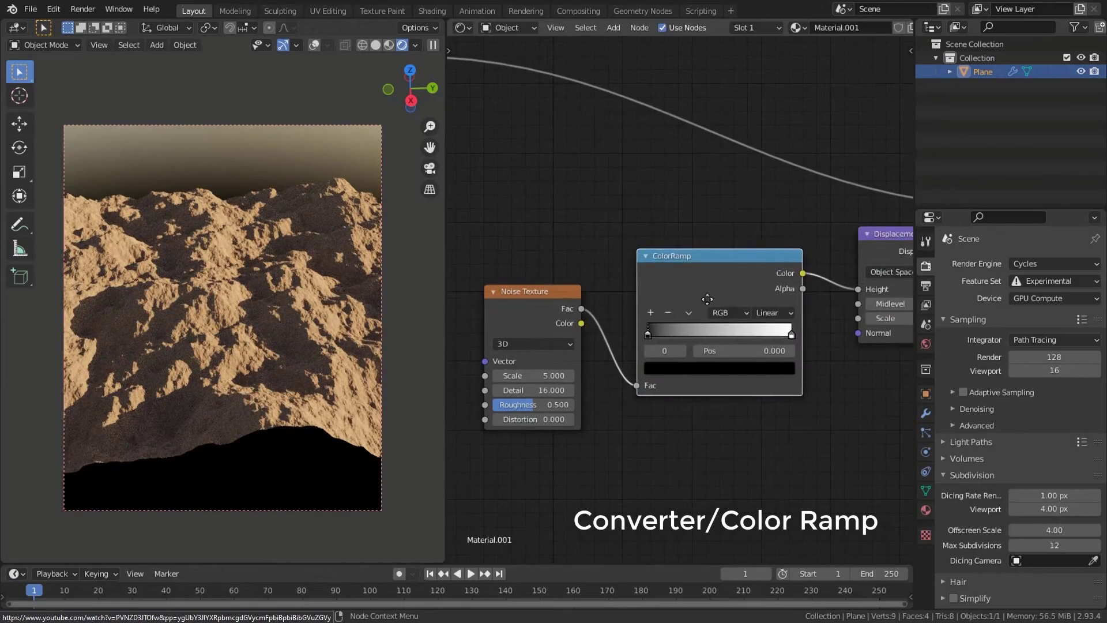
{"action": "scroll", "coordinate": [707, 298], "scroll_direction": "up", "scroll_amount": 2}
{"action": "left_click_drag", "start_coordinate": [621, 362], "coordinate": [721, 366]}
{"action": "left_click_drag", "start_coordinate": [806, 364], "coordinate": [768, 360]}
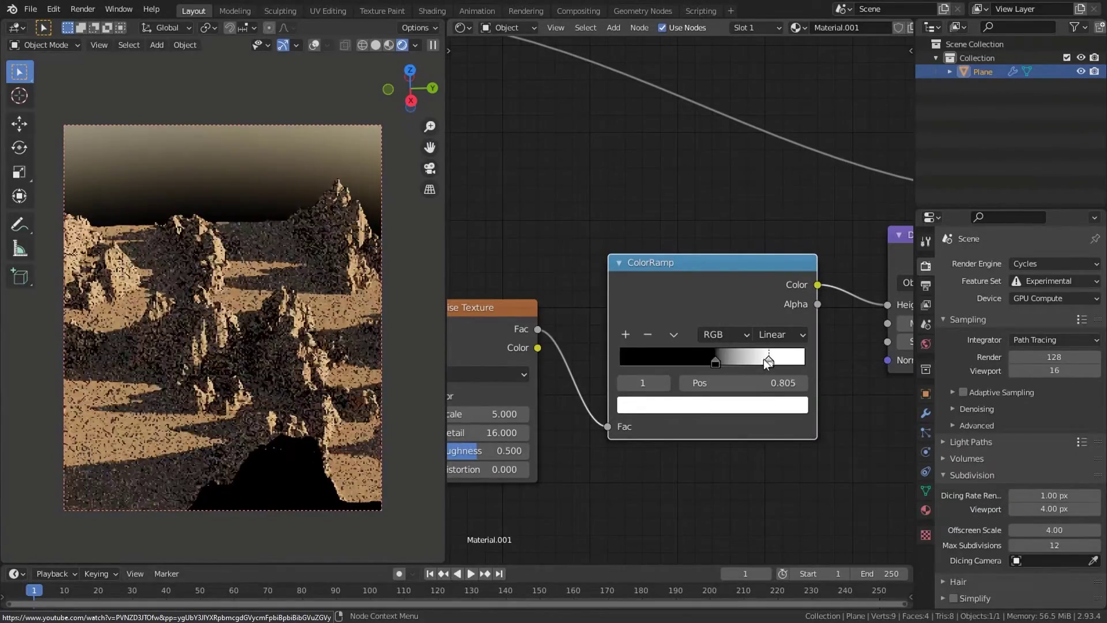
{"action": "left_click_drag", "start_coordinate": [768, 362], "coordinate": [743, 362]}
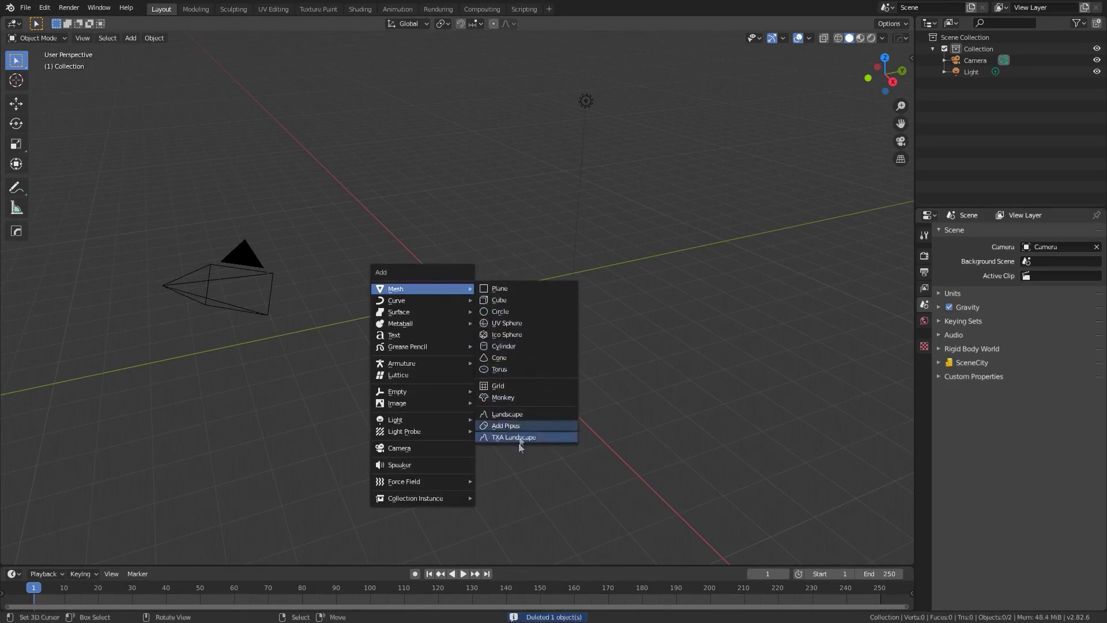
Add a TXA Landscape terrain scaled by 5 and view it in brighter shading.
{"action": "left_click", "coordinate": [513, 437]}
{"action": "key", "text": "5"}
{"action": "key", "text": "Return"}
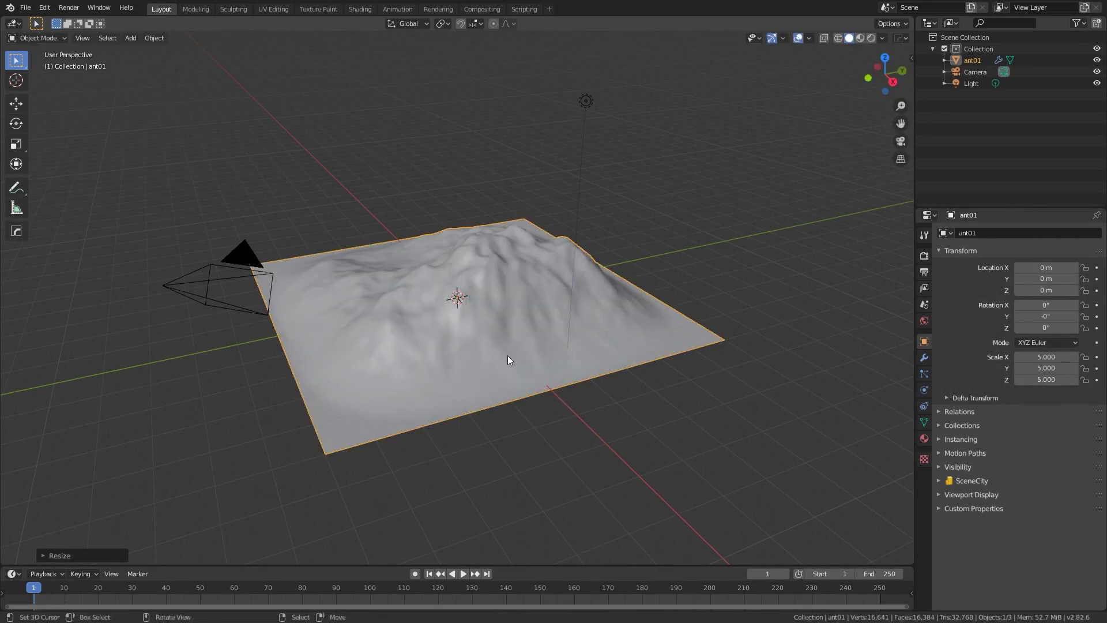
{"action": "key", "text": "n"}
{"action": "middle_click_drag", "start_coordinate": [509, 360], "coordinate": [681, 323]}
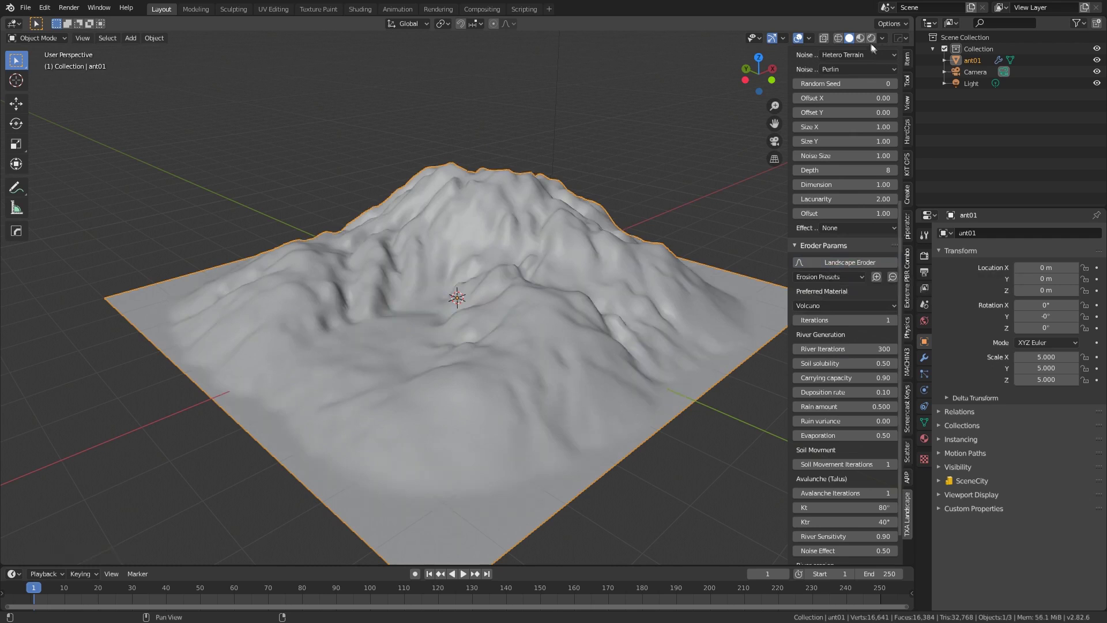
{"action": "left_click", "coordinate": [860, 38]}
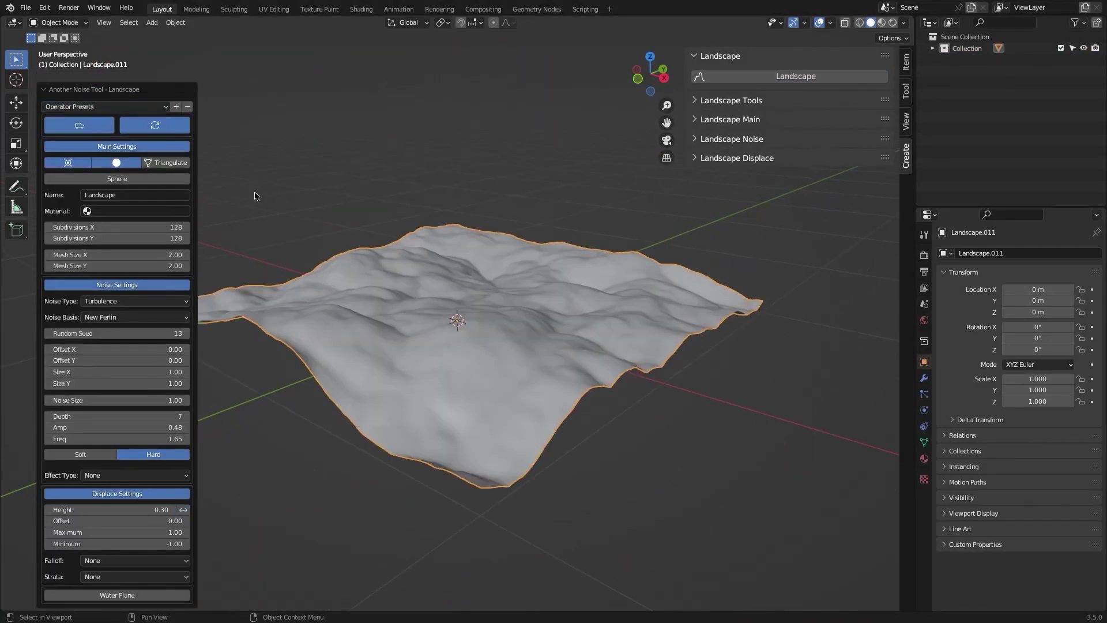
Try several landscape shape presets, including a blocky one, ending on the volcano preset.
{"action": "left_click", "coordinate": [88, 183]}
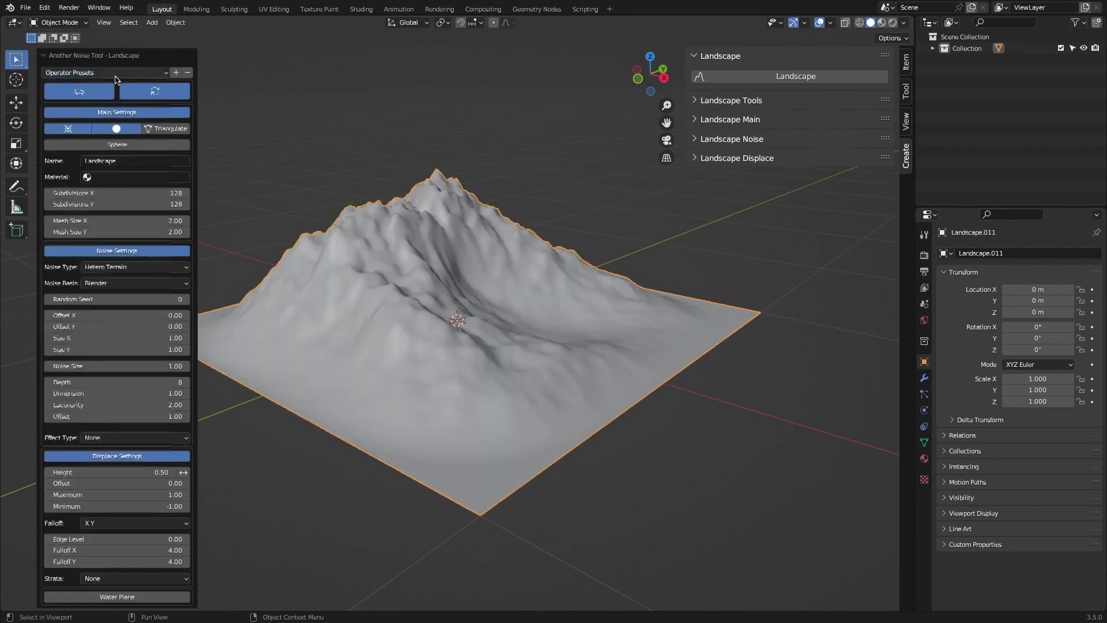
{"action": "left_click", "coordinate": [99, 261]}
{"action": "left_click", "coordinate": [100, 258]}
{"action": "left_click", "coordinate": [104, 72]}
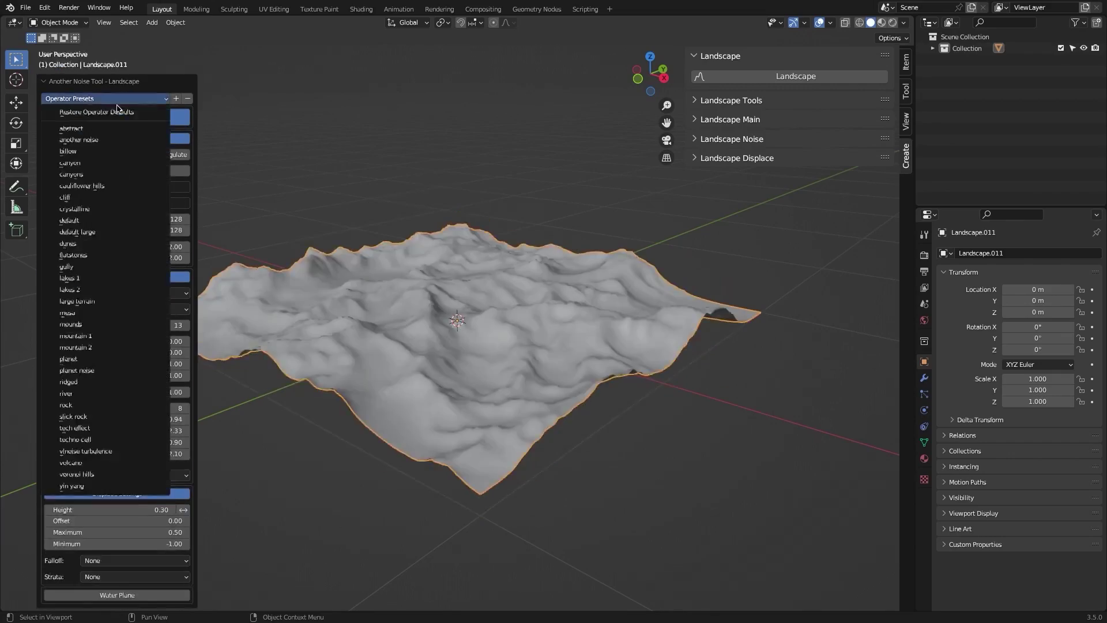
{"action": "left_click", "coordinate": [132, 122]}
{"action": "left_click", "coordinate": [95, 390]}
{"action": "left_click", "coordinate": [104, 72]}
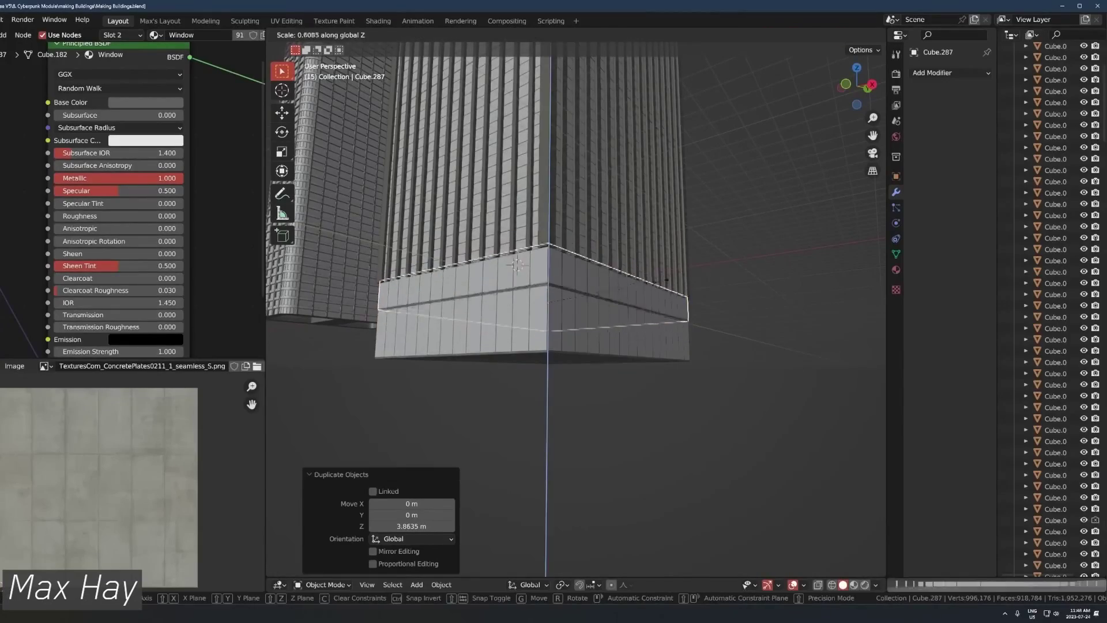
Move the duplicated base block down about 0.75 m and scale it along Z.
{"action": "scroll", "coordinate": [604, 300], "scroll_direction": "up", "scroll_amount": 3}
{"action": "key", "text": "g"}
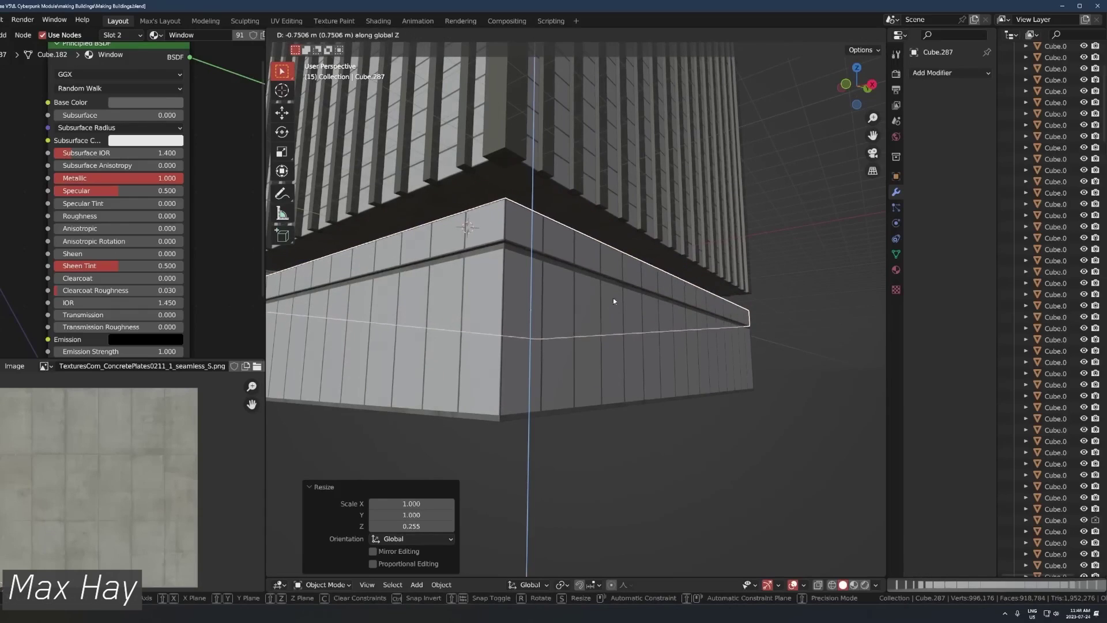
{"action": "left_click", "coordinate": [613, 297]}
{"action": "key", "text": "s"}
{"action": "key", "text": "z"}
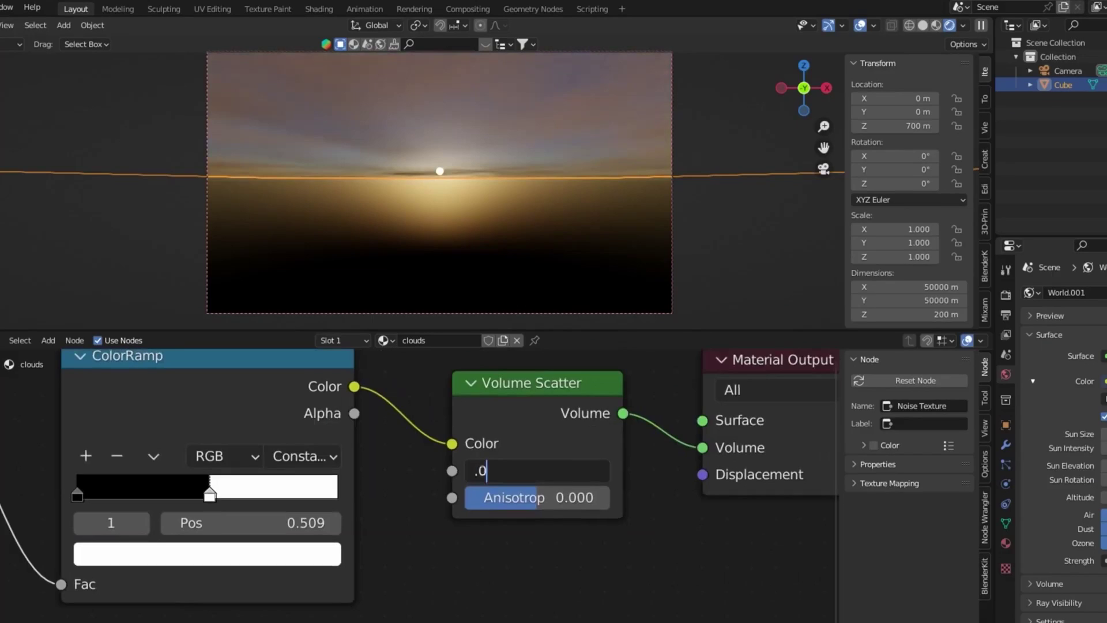
Set cloud density to 0.006 and the mapping to Texture with X scale 5000.
{"action": "key", "text": "Return"}
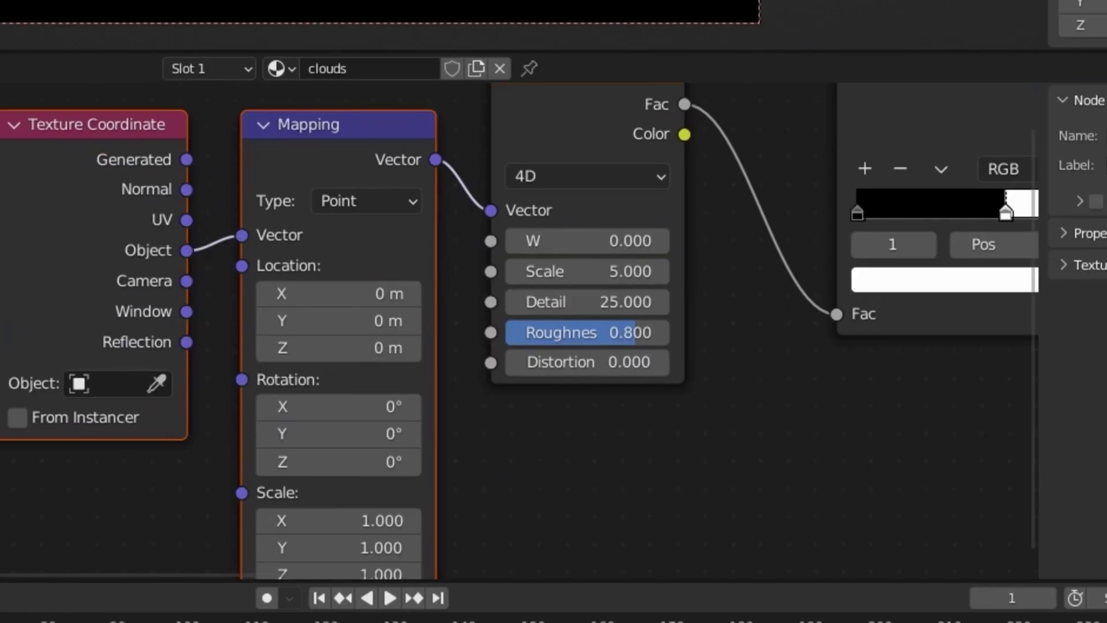
{"action": "left_click", "coordinate": [353, 151]}
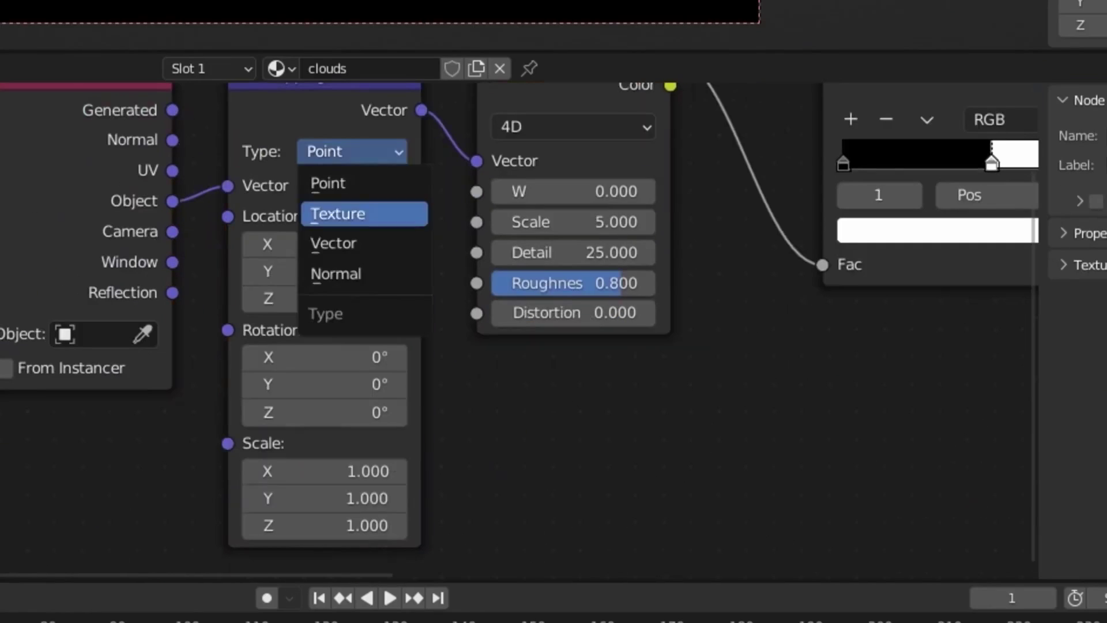
{"action": "left_click", "coordinate": [365, 213]}
{"action": "double_click", "coordinate": [325, 471]}
{"action": "key", "text": "Return"}
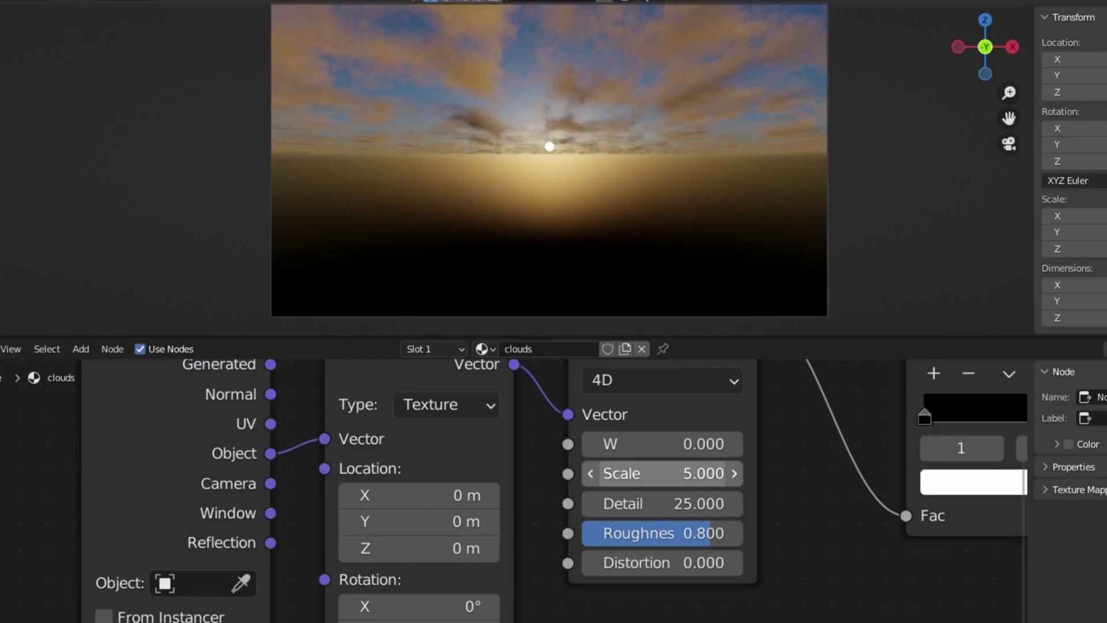
Lower the noise scale to 0.960 and raise the sun elevation slightly.
{"action": "mouse_move", "coordinate": [573, 222]}
{"action": "left_mouse_down"}
{"action": "mouse_move", "coordinate": [519, 222]}
{"action": "mouse_move", "coordinate": [553, 222]}
{"action": "left_mouse_up"}
{"action": "left_click_drag", "start_coordinate": [663, 474], "coordinate": [612, 474]}
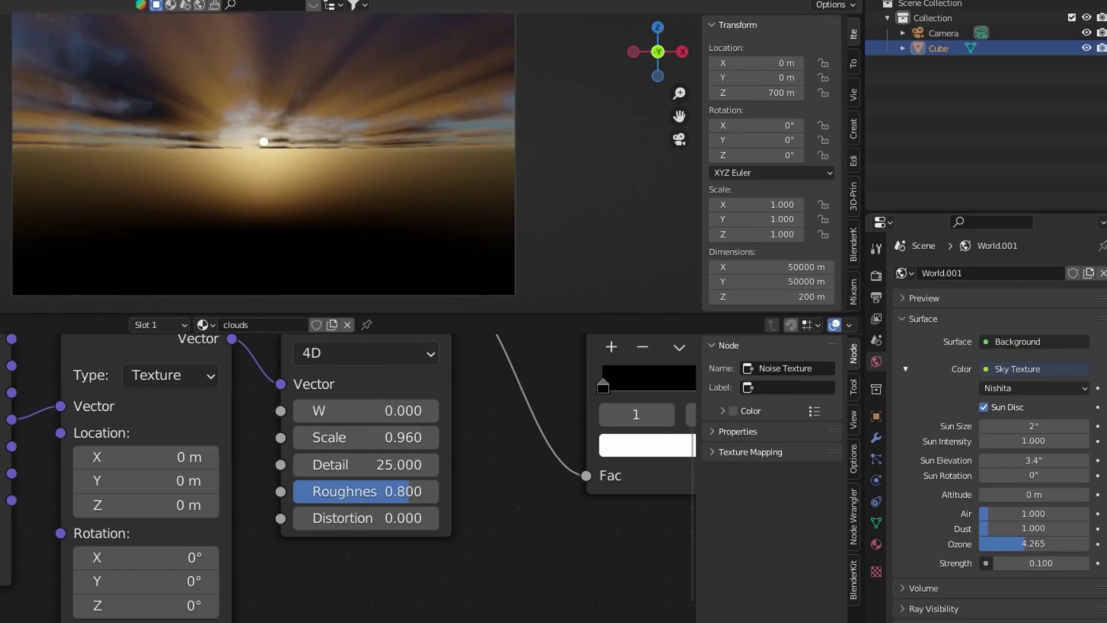
{"action": "left_click_drag", "start_coordinate": [1034, 459], "coordinate": [1052, 459]}
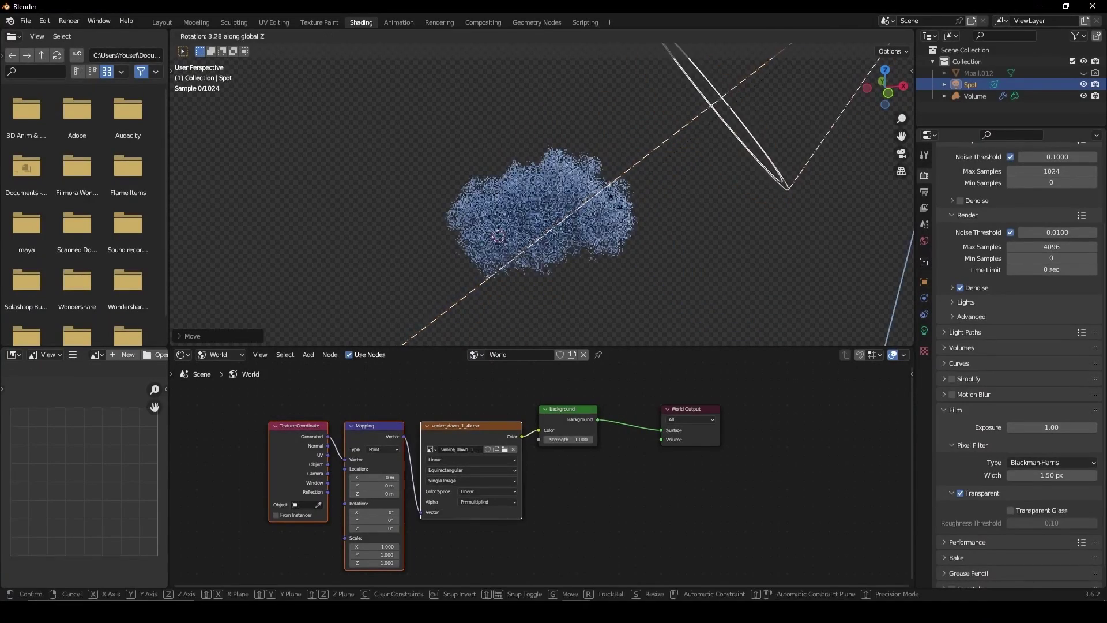
Edit the spot light's Power, then browse the CloudScape Altostratus, Cirrus and Cumulonimbus clouds.
{"action": "double_click", "coordinate": [1051, 255]}
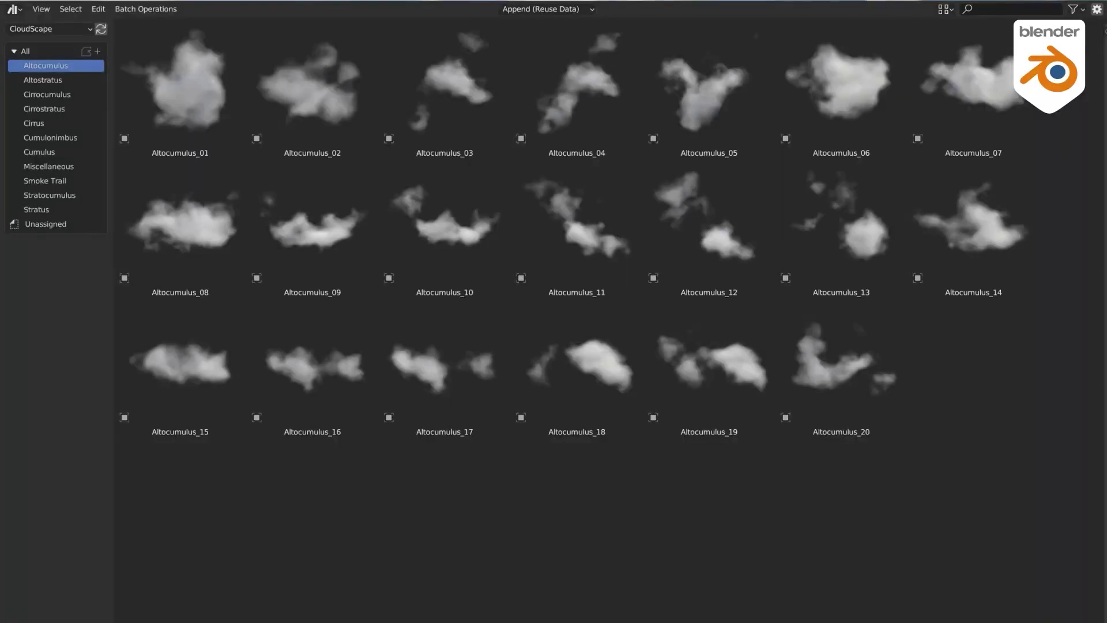
{"action": "left_click", "coordinate": [41, 81]}
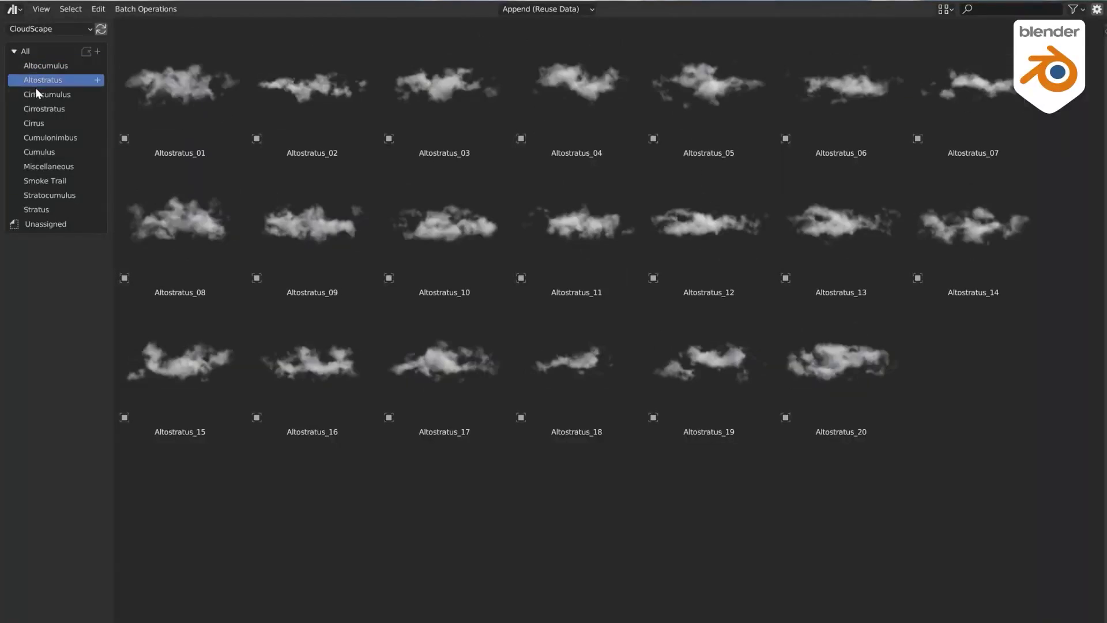
{"action": "left_click", "coordinate": [38, 94]}
{"action": "left_click", "coordinate": [35, 109]}
{"action": "left_click", "coordinate": [33, 123]}
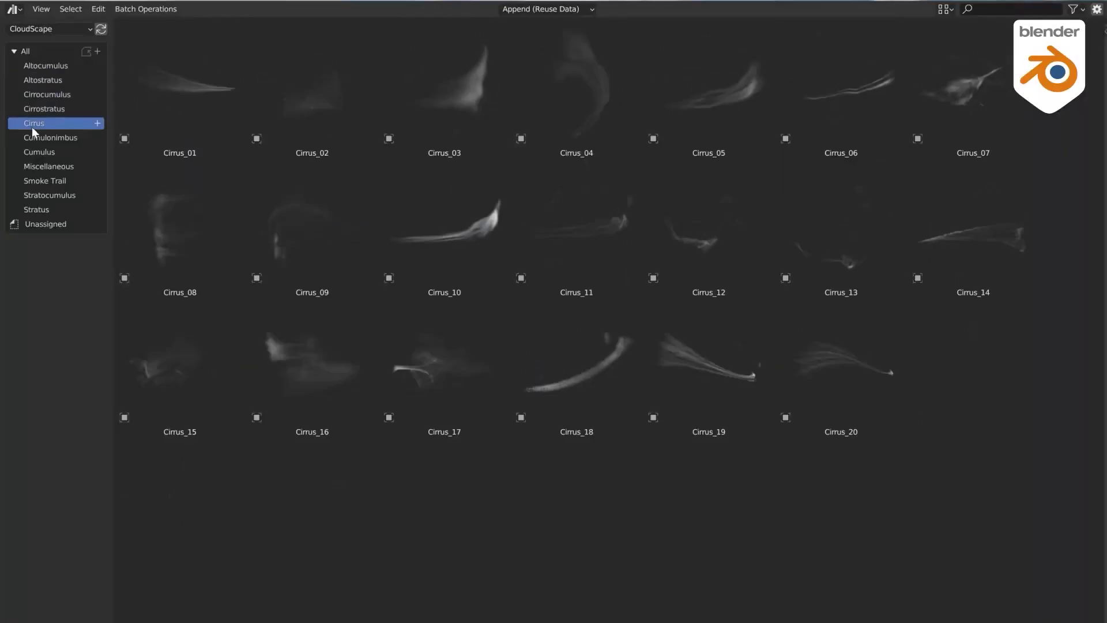